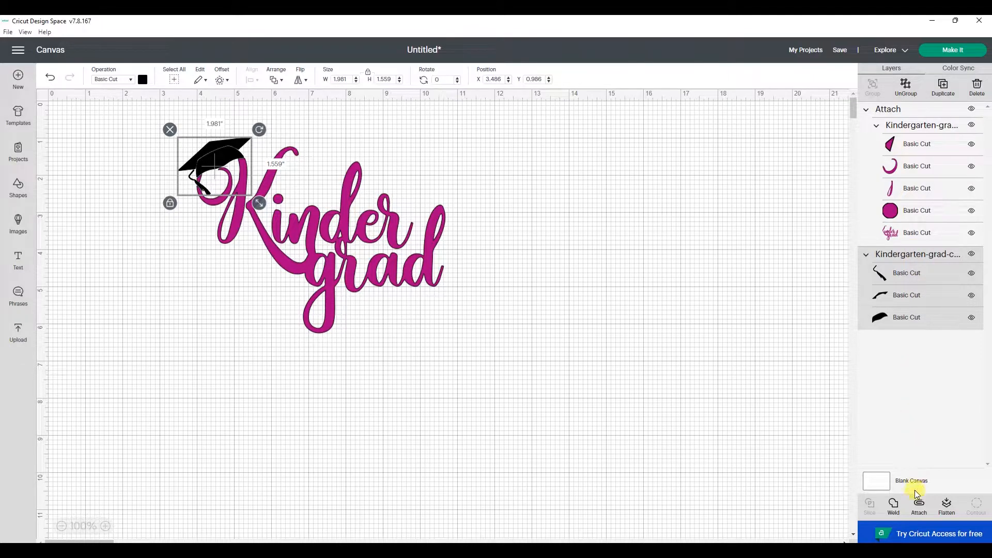
# Attach the black graduation cap layers to each other
pyautogui.click(920, 505)
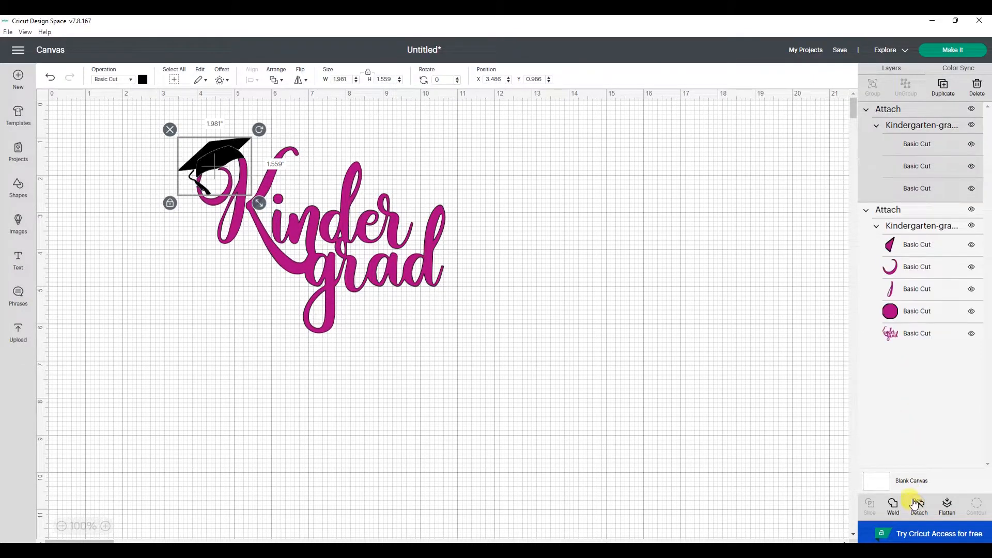
pyautogui.click(483, 380)
# Create a welded 0.125 in offset with rounded corners around the whole Kinder grad design, including the cap
pyautogui.moveTo(503, 338); pyautogui.dragTo(139, 127)
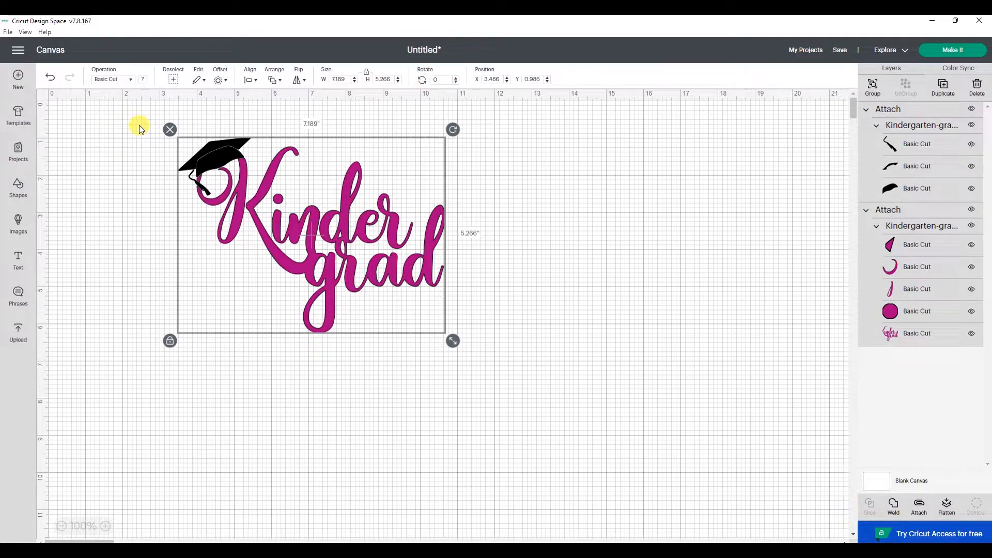
pyautogui.click(228, 81)
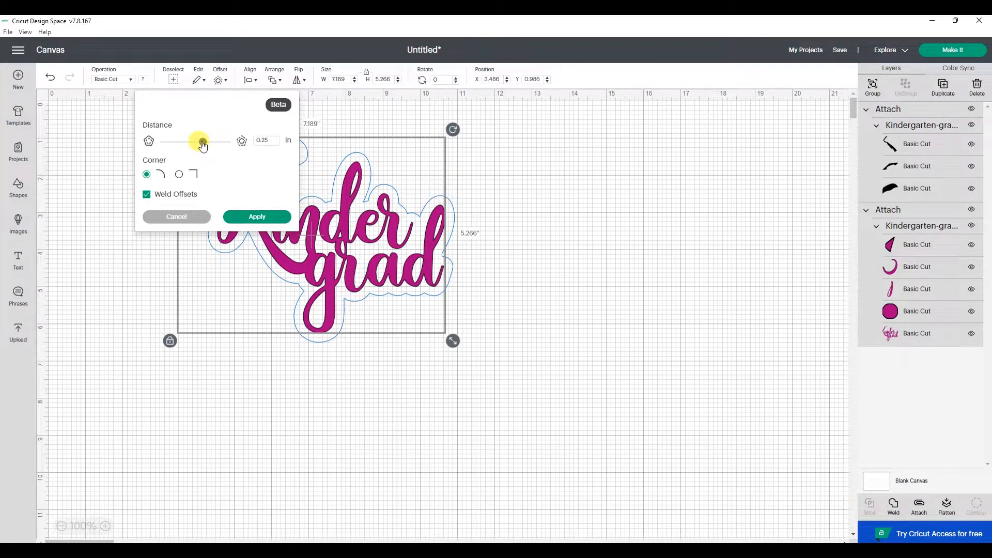
pyautogui.moveTo(202, 145); pyautogui.dragTo(201, 146)
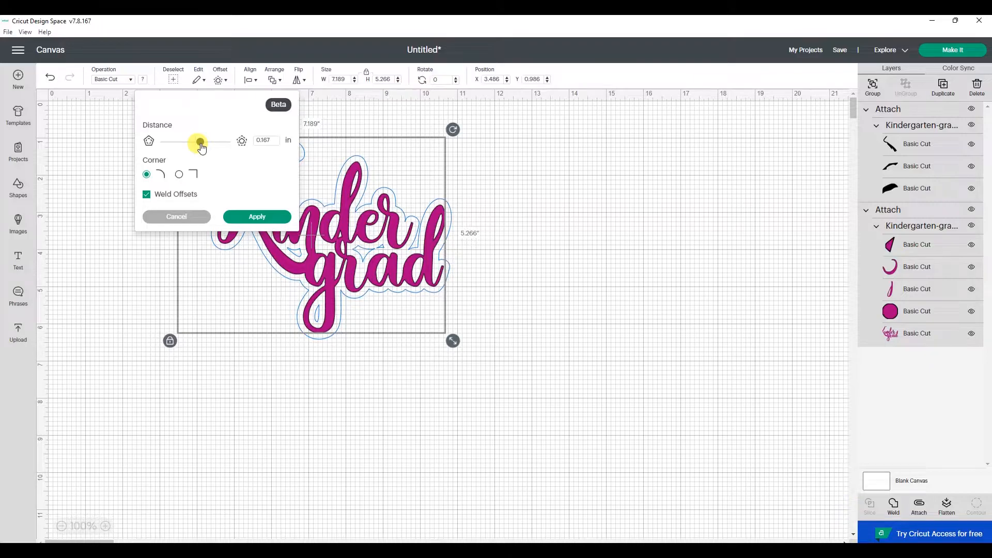
pyautogui.moveTo(202, 148); pyautogui.dragTo(200, 148)
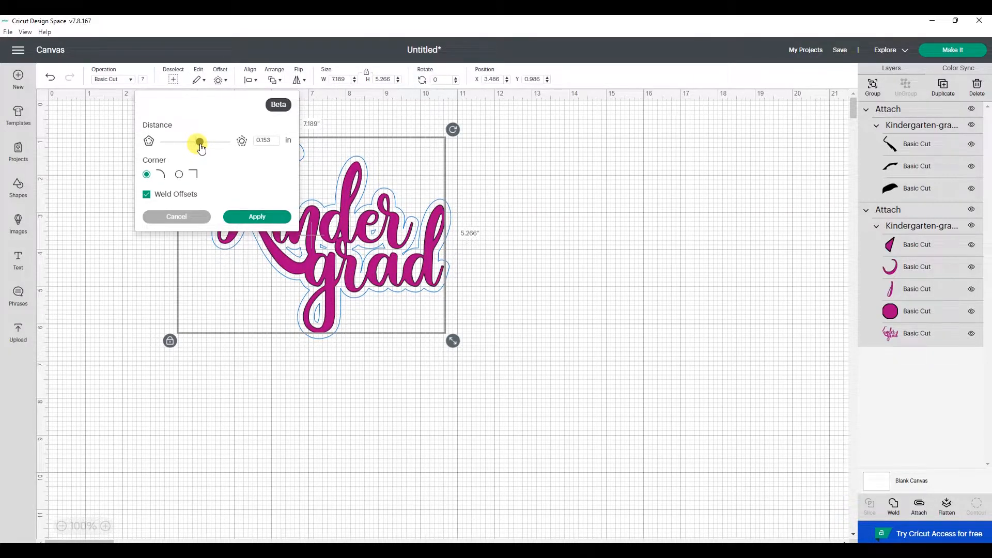
pyautogui.moveTo(201, 148); pyautogui.dragTo(200, 148)
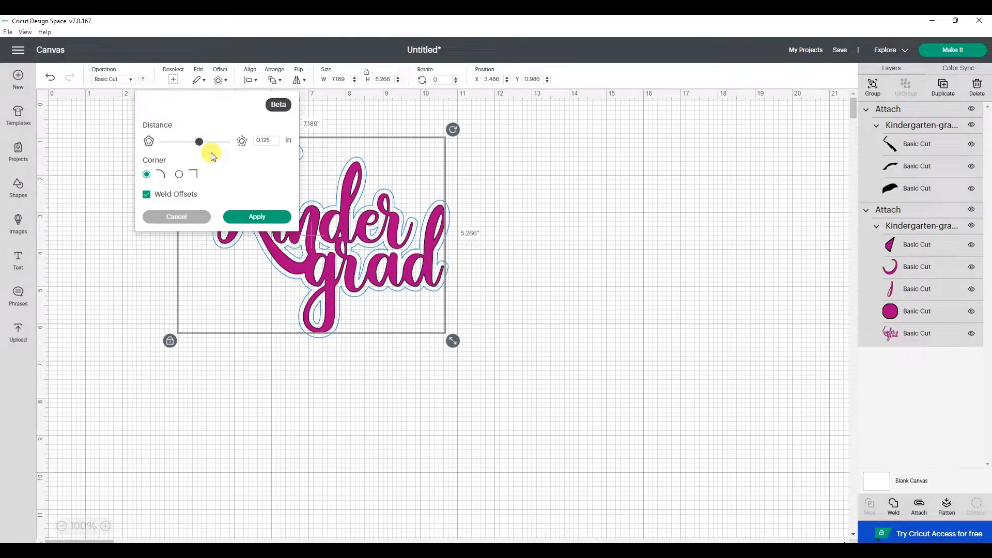
pyautogui.click(180, 176)
pyautogui.click(148, 176)
pyautogui.click(277, 218)
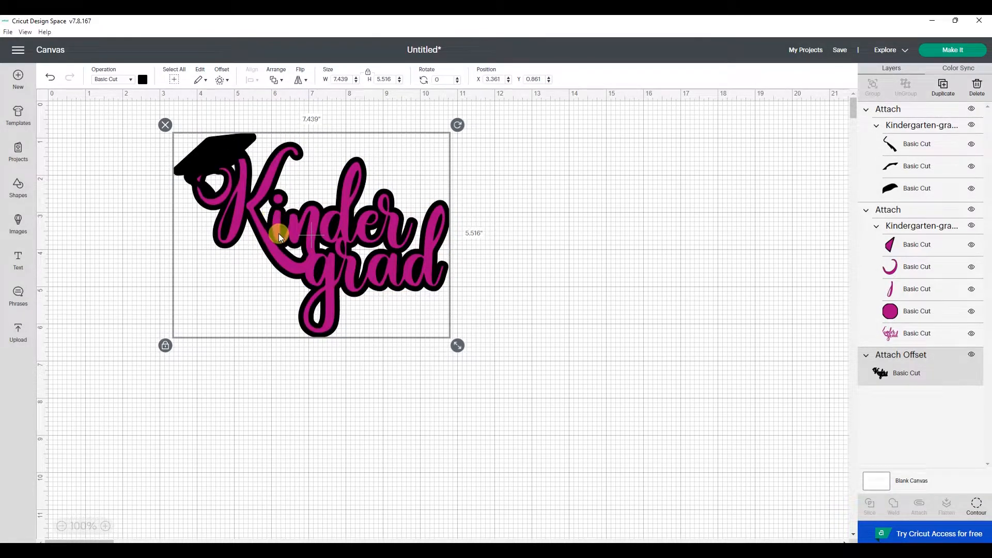
# Change the new offset layer's colour to white
pyautogui.click(143, 80)
pyautogui.click(151, 177)
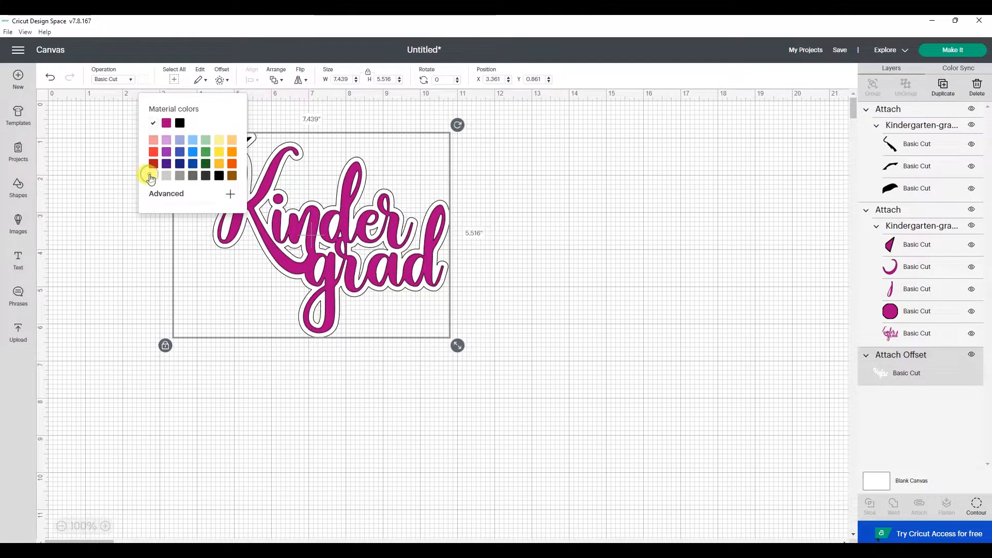
pyautogui.click(587, 310)
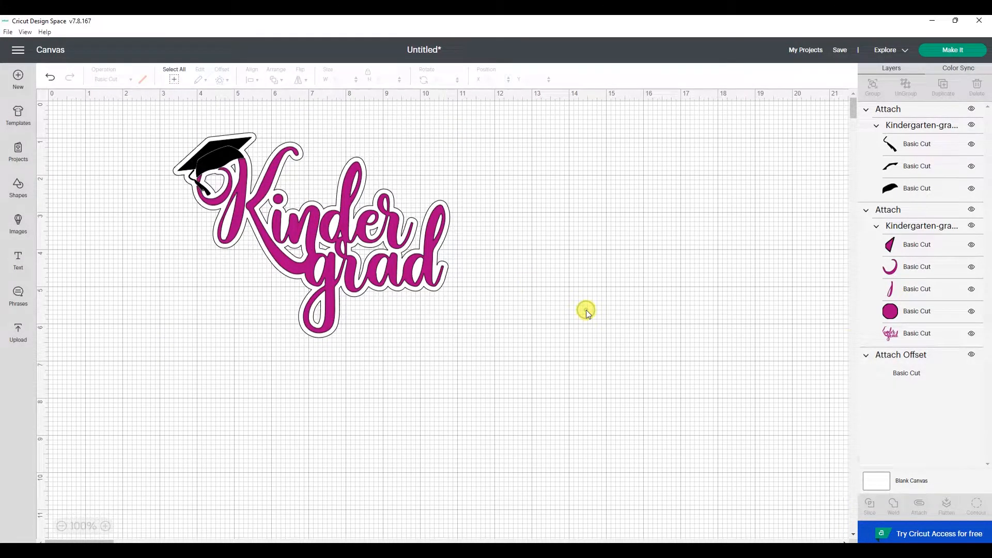
pyautogui.click(899, 355)
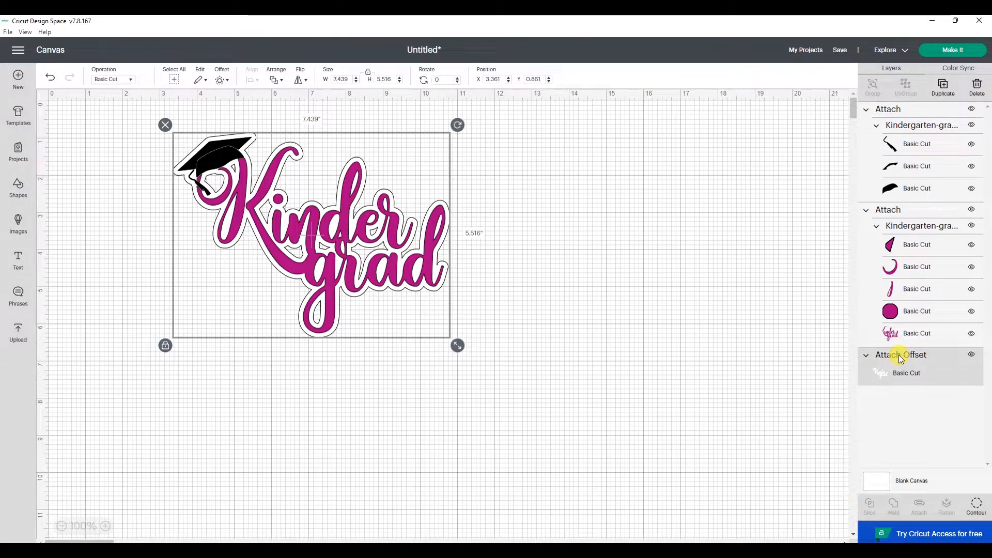
pyautogui.moveTo(427, 182); pyautogui.dragTo(584, 188)
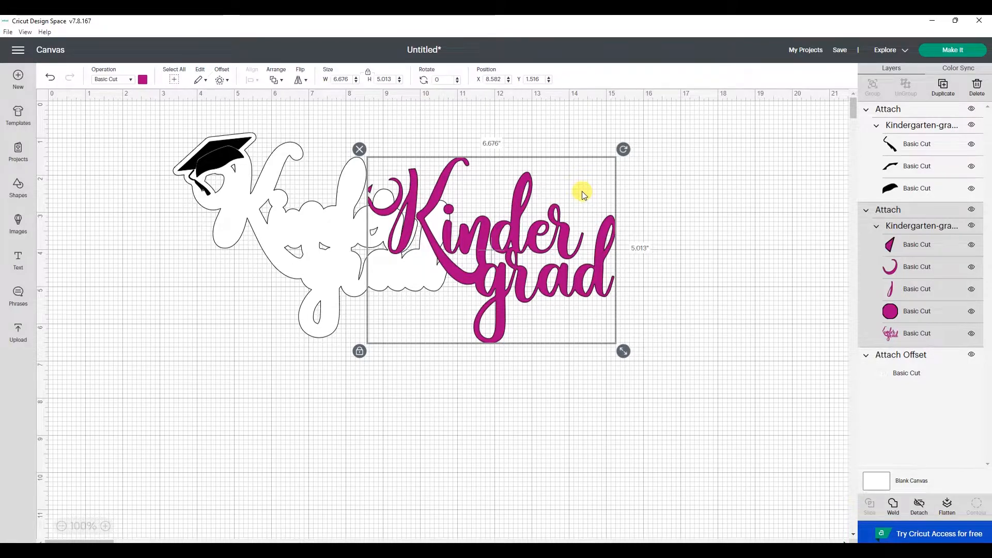
pyautogui.hotkey('ctrl', 'z')
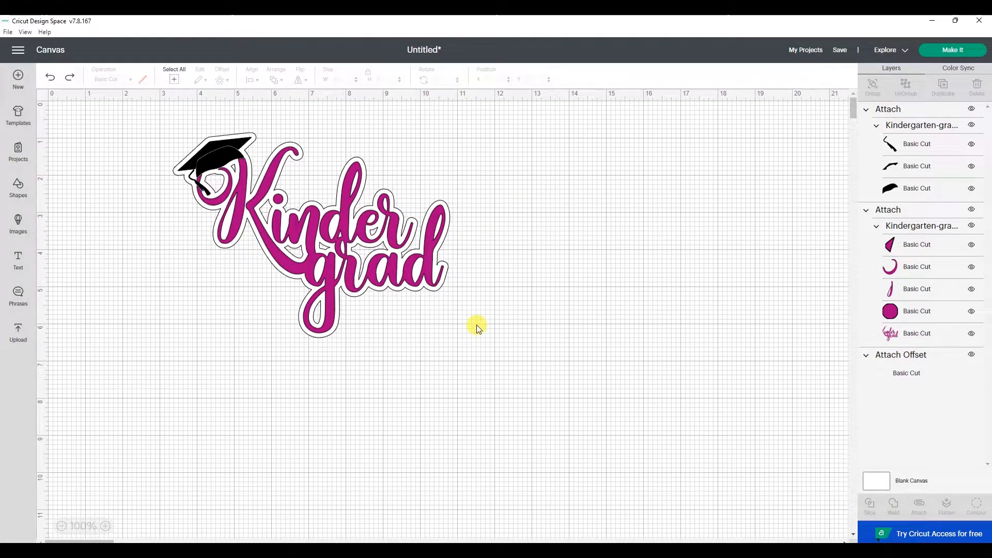
# Add a second welded 0.125 in offset with rounded corners around the entire design and colour it purple
pyautogui.moveTo(496, 377); pyautogui.dragTo(155, 111)
pyautogui.click(221, 80)
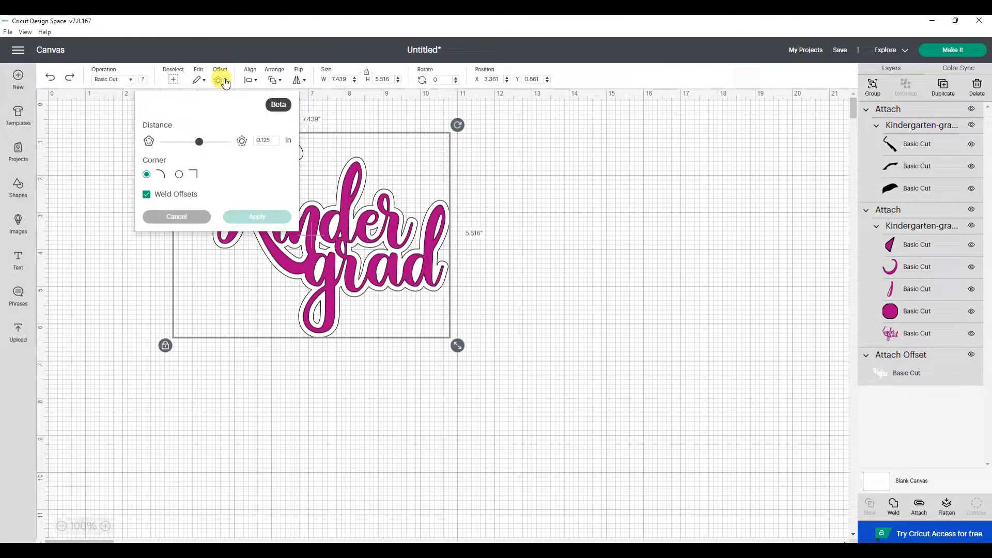
pyautogui.click(240, 217)
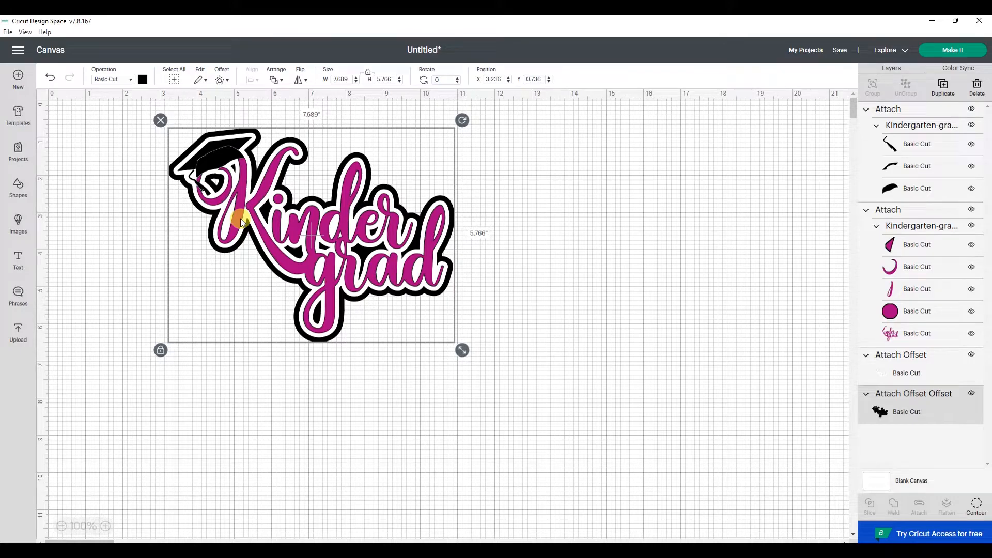
pyautogui.click(143, 80)
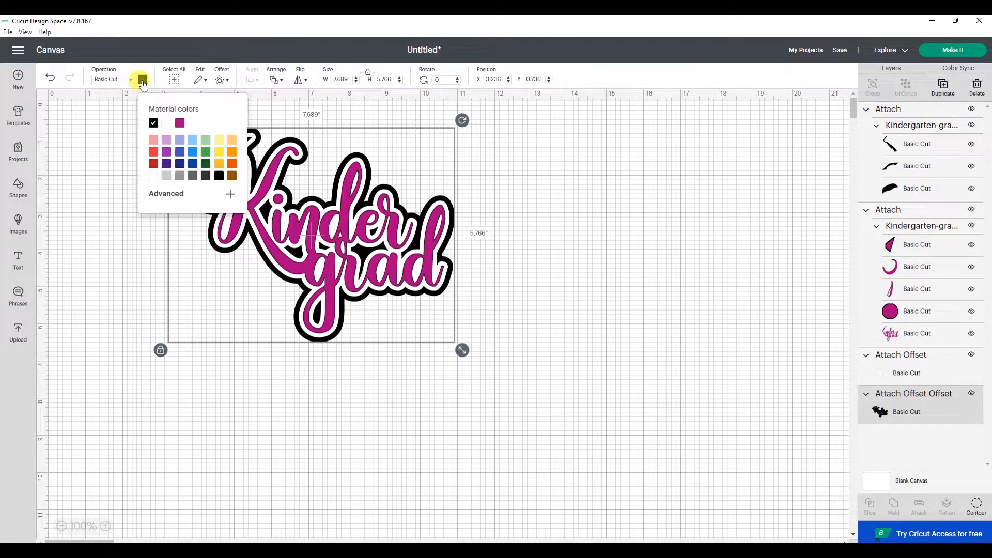
pyautogui.click(167, 153)
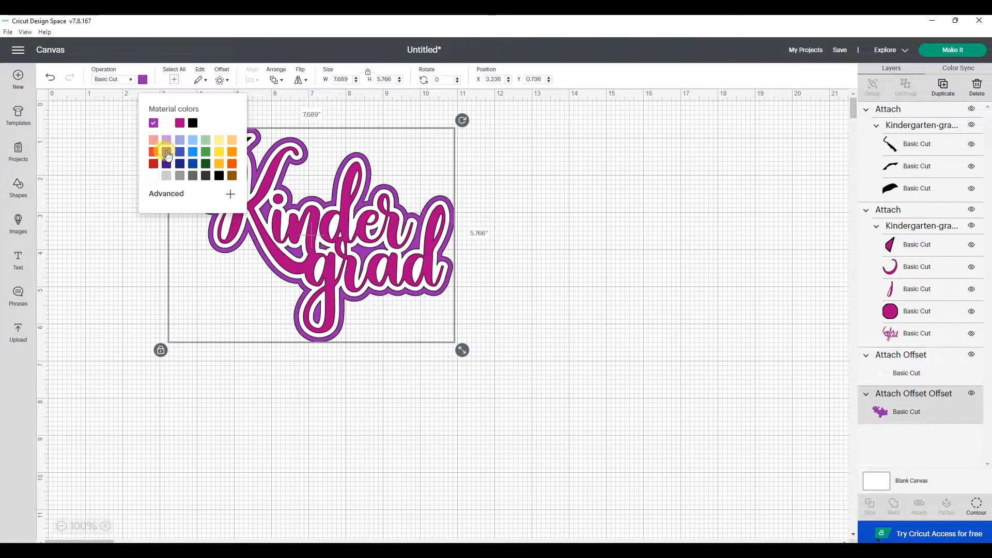
pyautogui.click(551, 271)
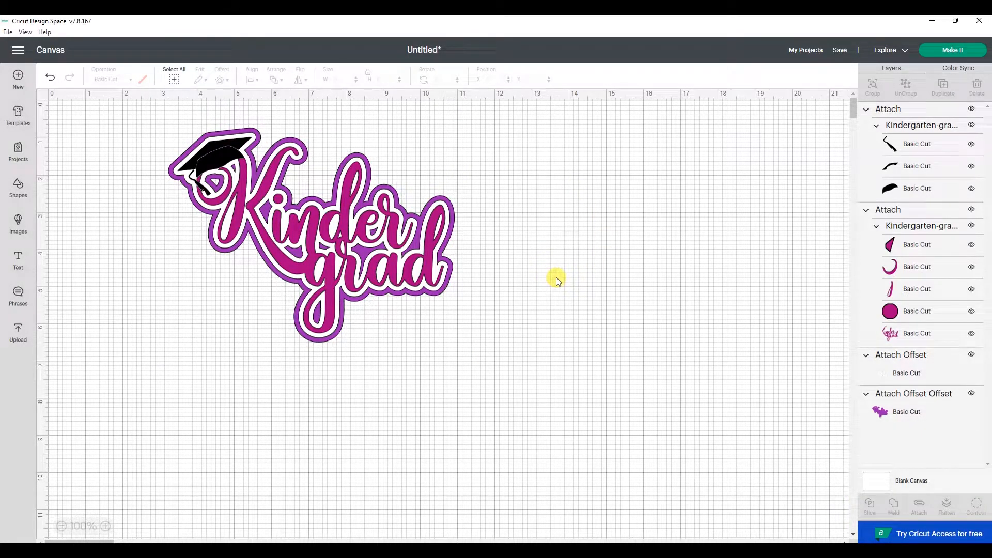
# Hide the cap, lettering and white offset layers so only the purple offset remains on the canvas
pyautogui.click(972, 108)
pyautogui.click(972, 210)
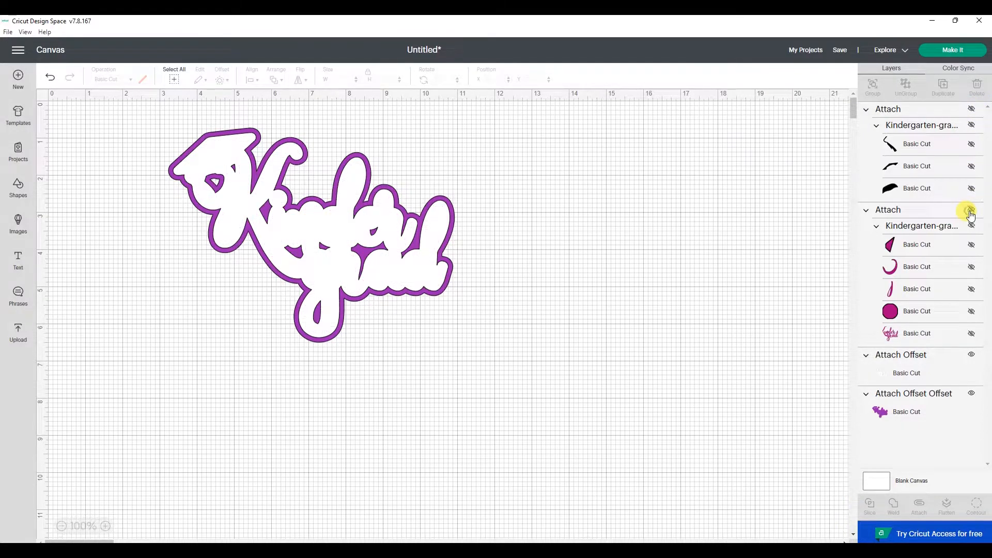
pyautogui.click(972, 354)
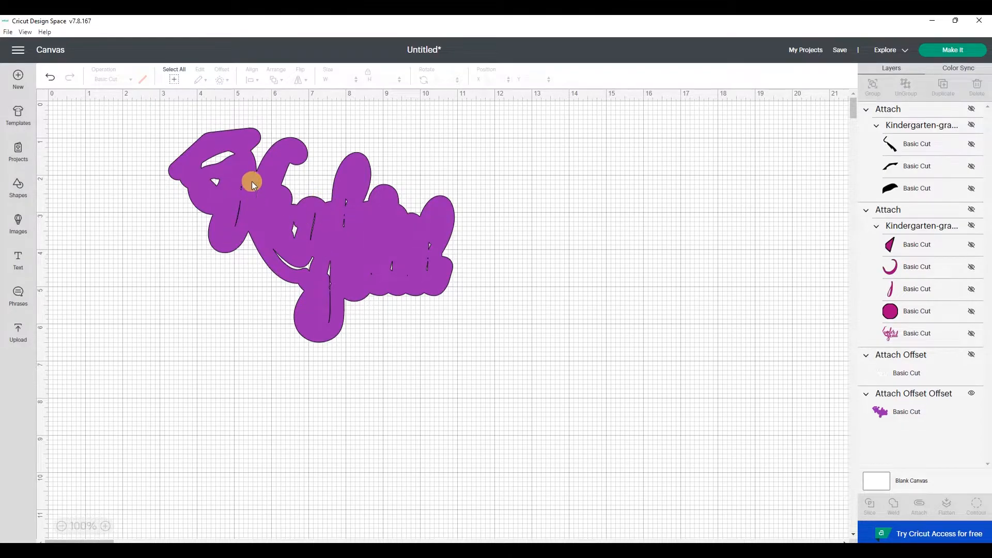
# Hide all contours of the purple offset to fill its inner cutouts and make a solid backing shape
pyautogui.click(383, 233)
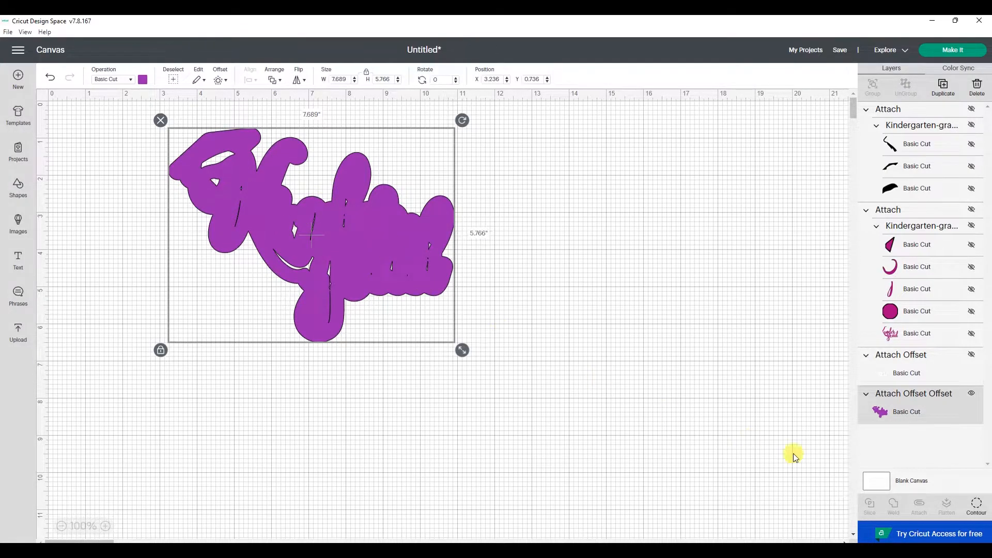
pyautogui.click(973, 510)
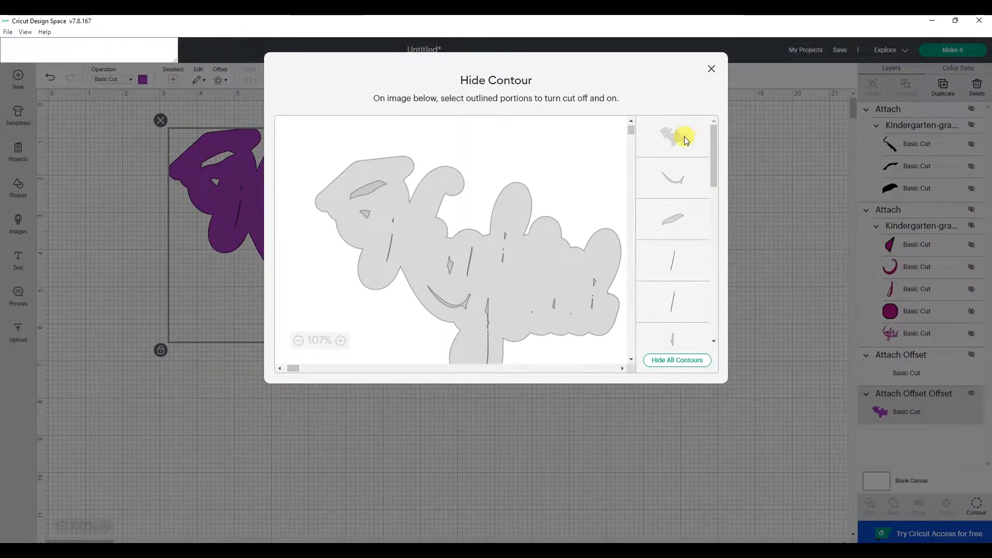
pyautogui.click(681, 179)
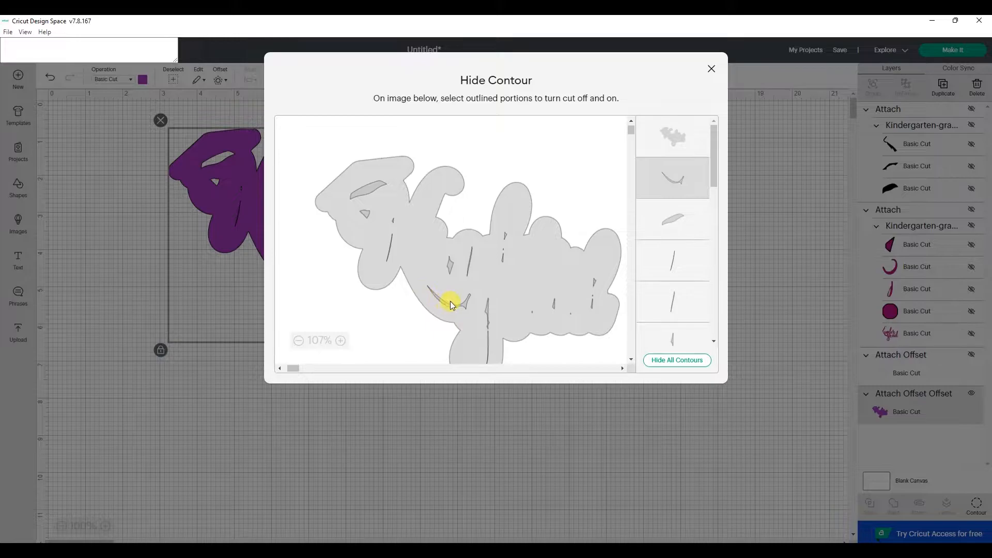
pyautogui.click(658, 218)
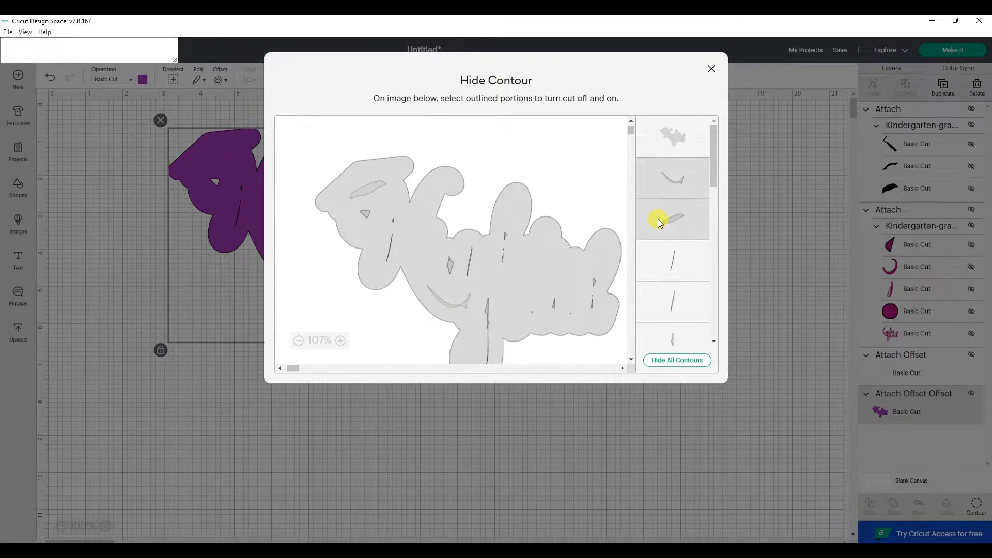
pyautogui.click(686, 362)
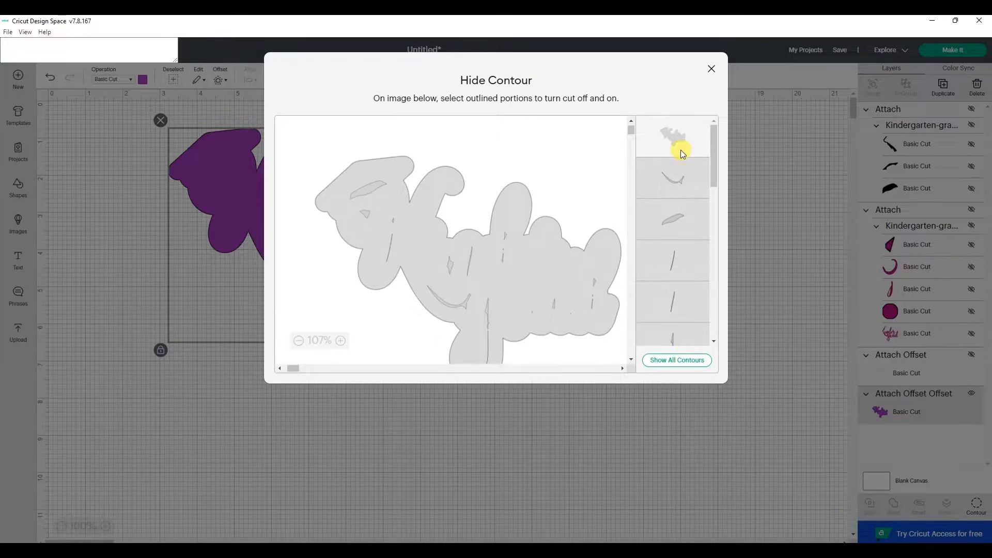
pyautogui.click(711, 69)
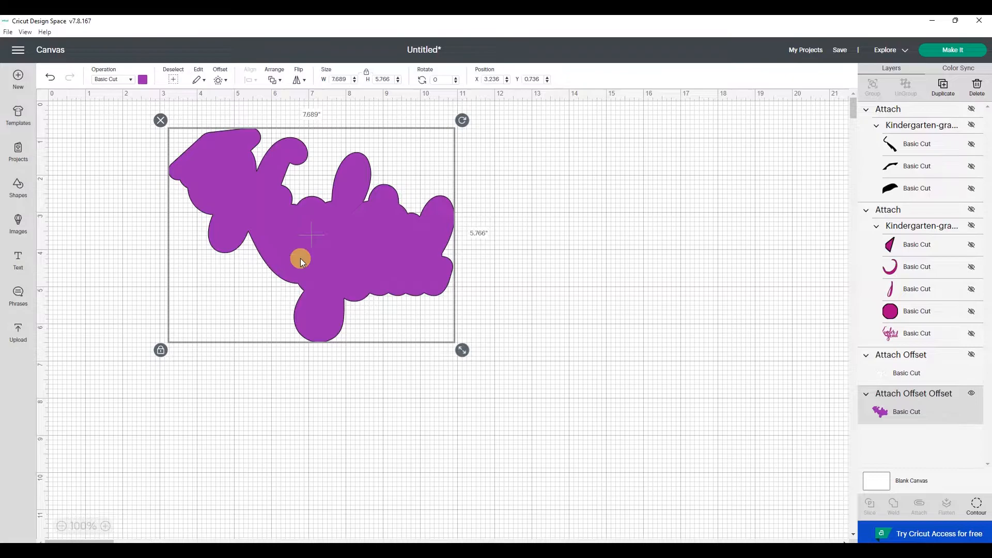
pyautogui.click(543, 297)
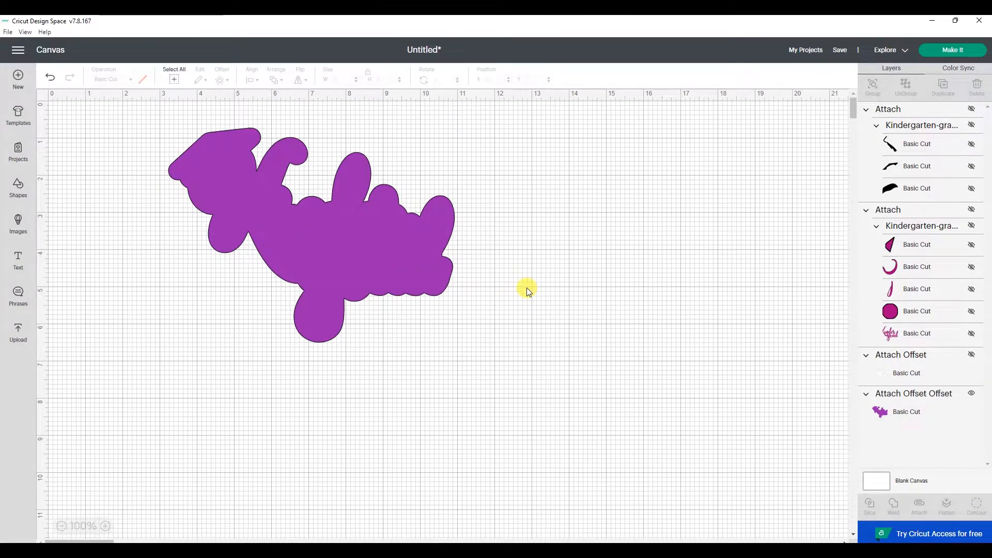
# Make the white offset, the lettering and the cap layers visible again
pyautogui.click(972, 356)
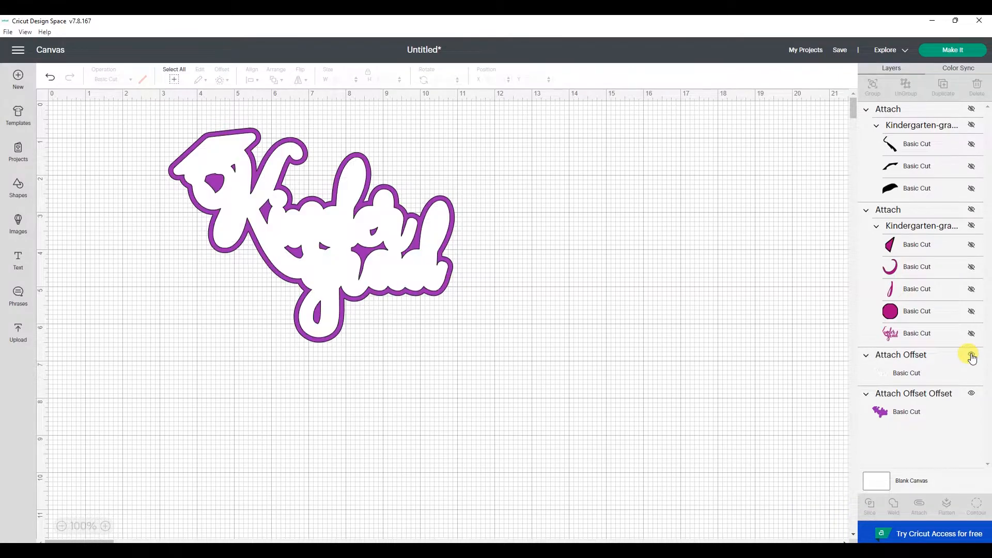
pyautogui.click(972, 210)
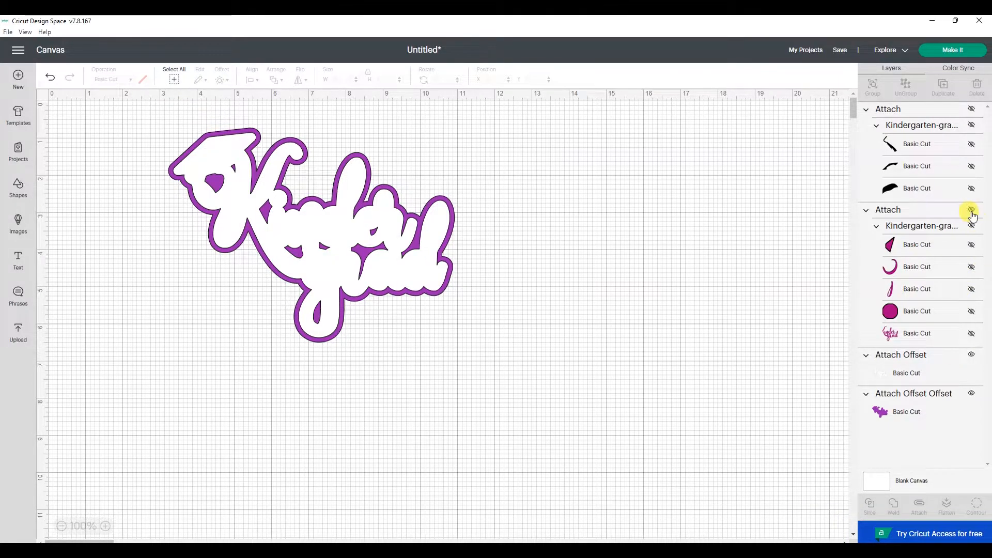
pyautogui.click(970, 108)
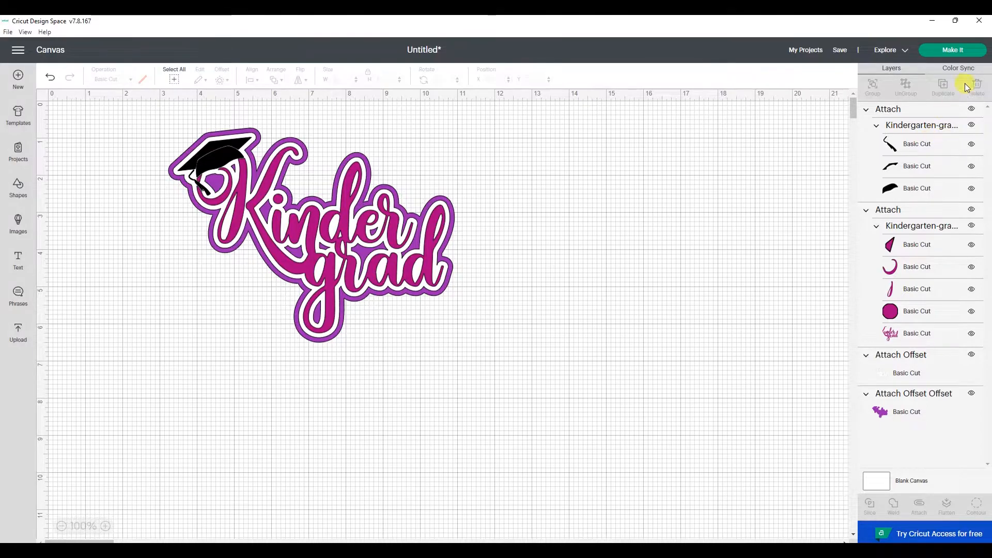
# Prepare the project for cutting and move the purple backing shape from mat 3 onto the white mat
pyautogui.click(969, 52)
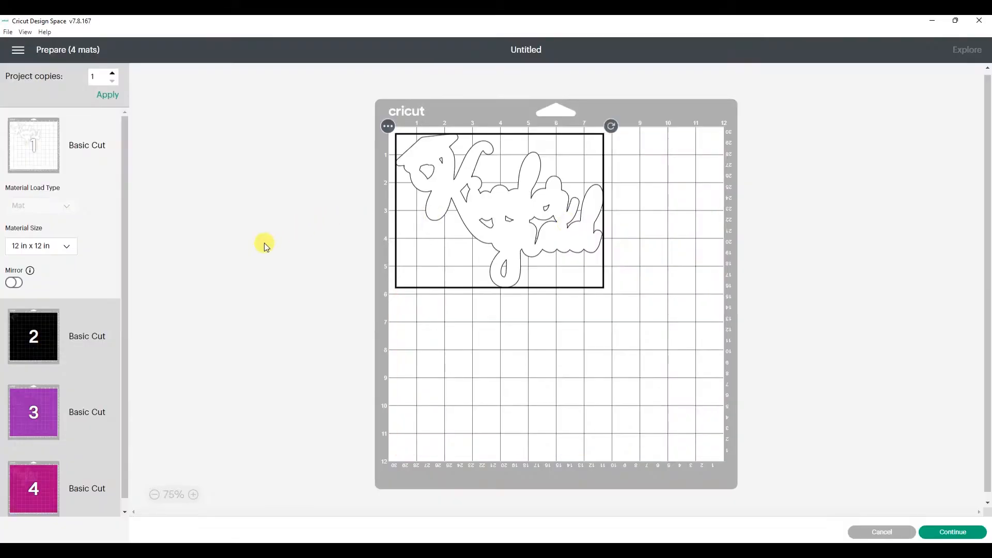
pyautogui.click(40, 329)
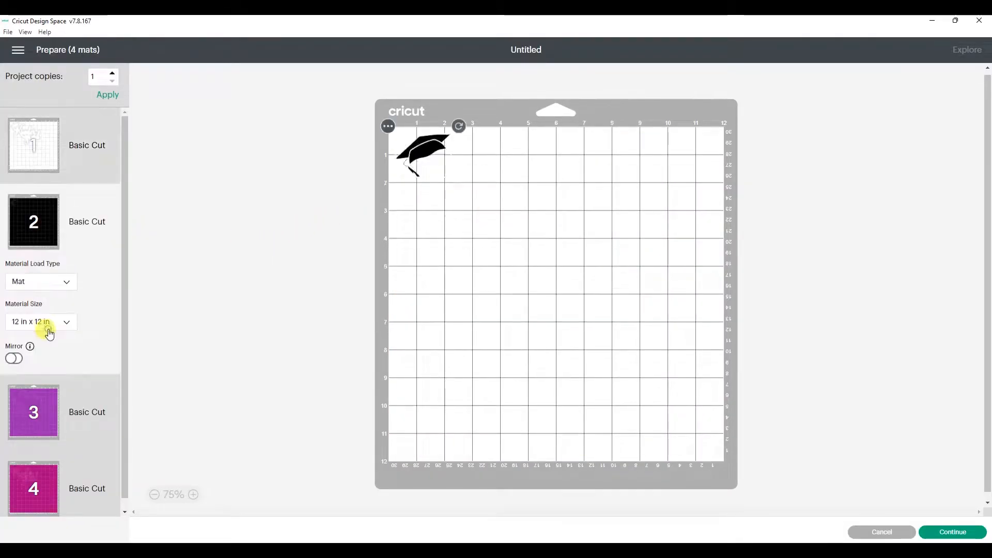
pyautogui.click(37, 403)
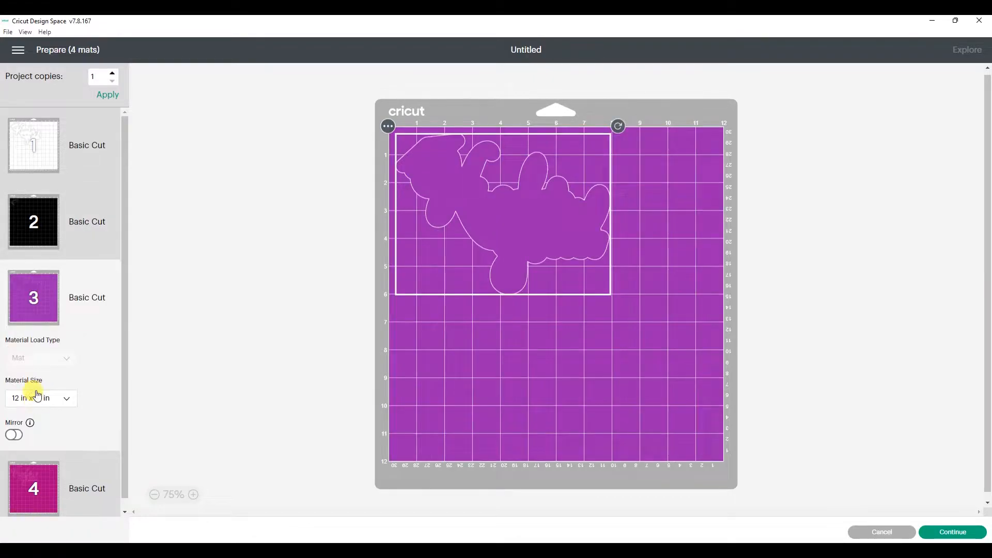
pyautogui.click(388, 127)
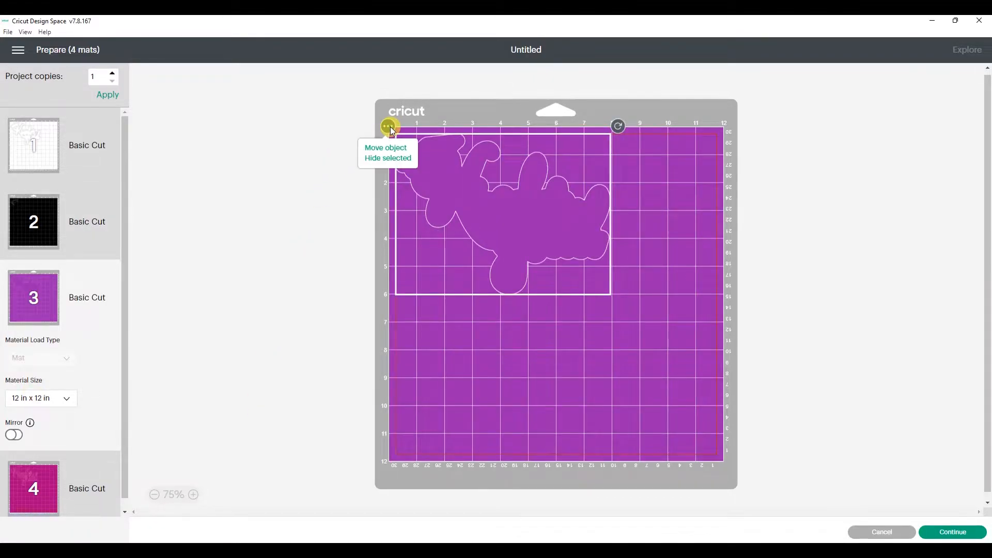
pyautogui.click(381, 152)
pyautogui.click(380, 152)
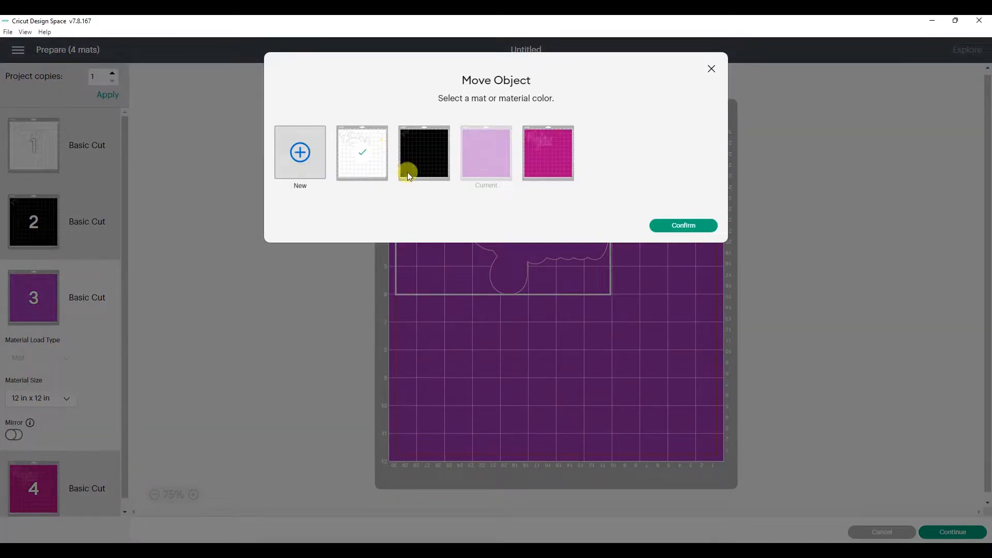
pyautogui.click(672, 226)
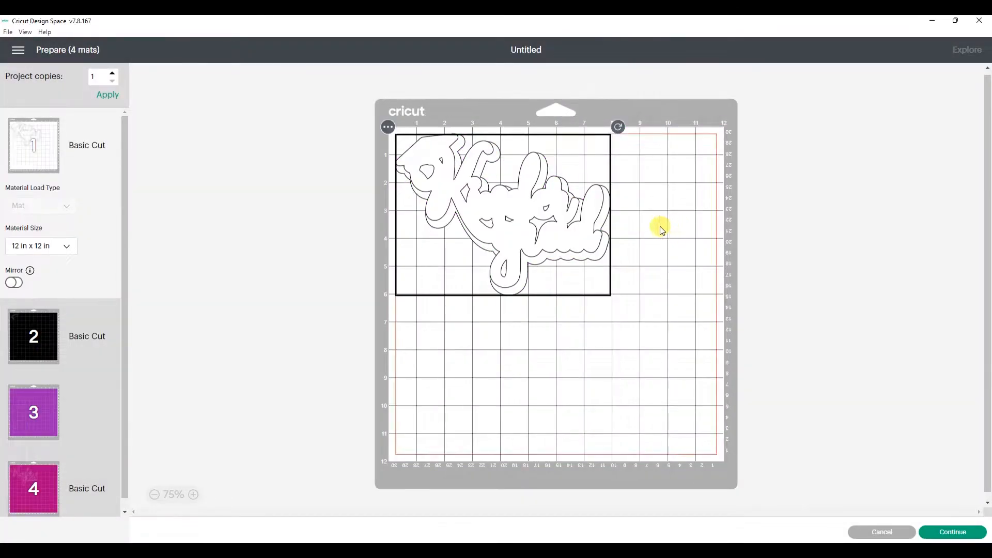
# Arrange the two backing shapes on the white mat with the solid backing below the one with cutouts, and continue to the cut setup
pyautogui.moveTo(538, 215); pyautogui.dragTo(630, 216)
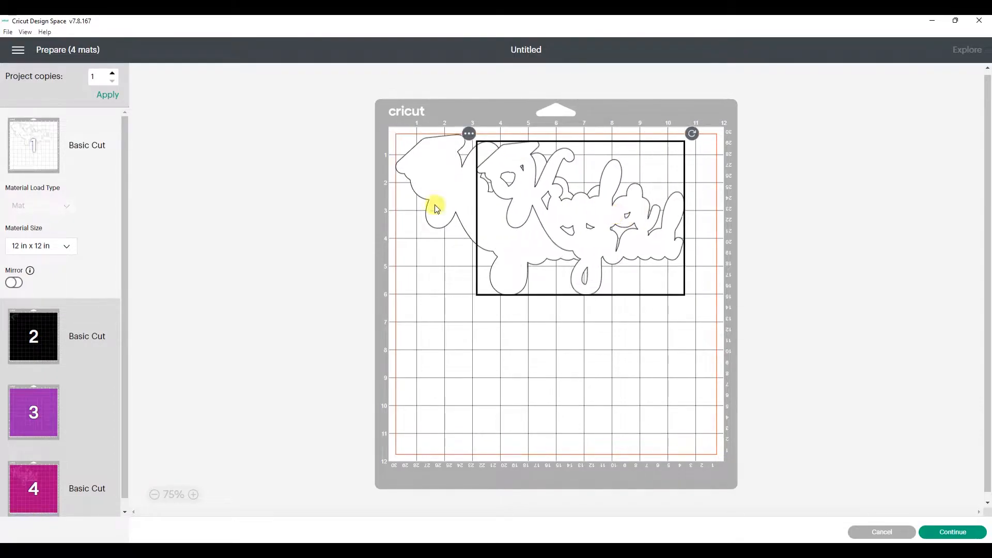
pyautogui.moveTo(428, 195); pyautogui.dragTo(420, 355)
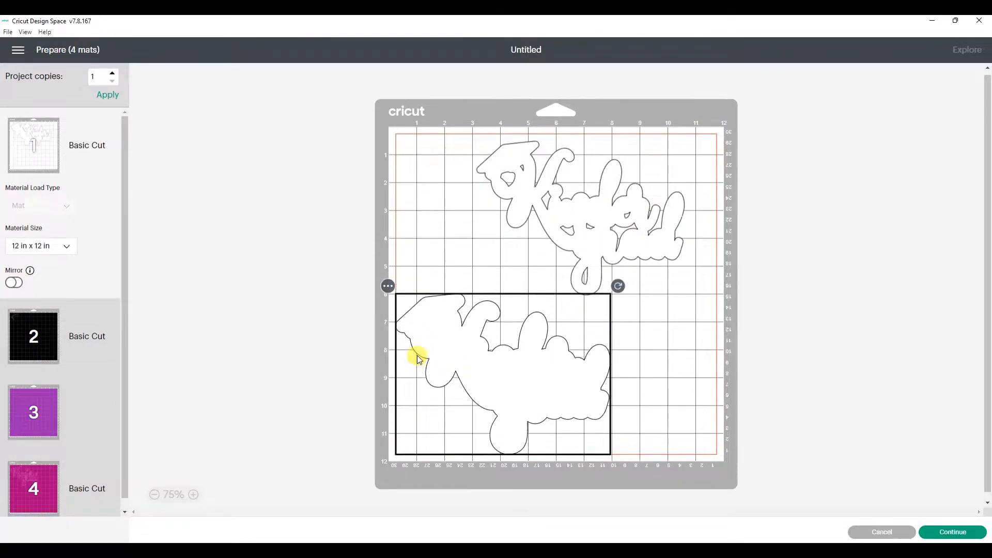
pyautogui.moveTo(578, 224); pyautogui.dragTo(488, 217)
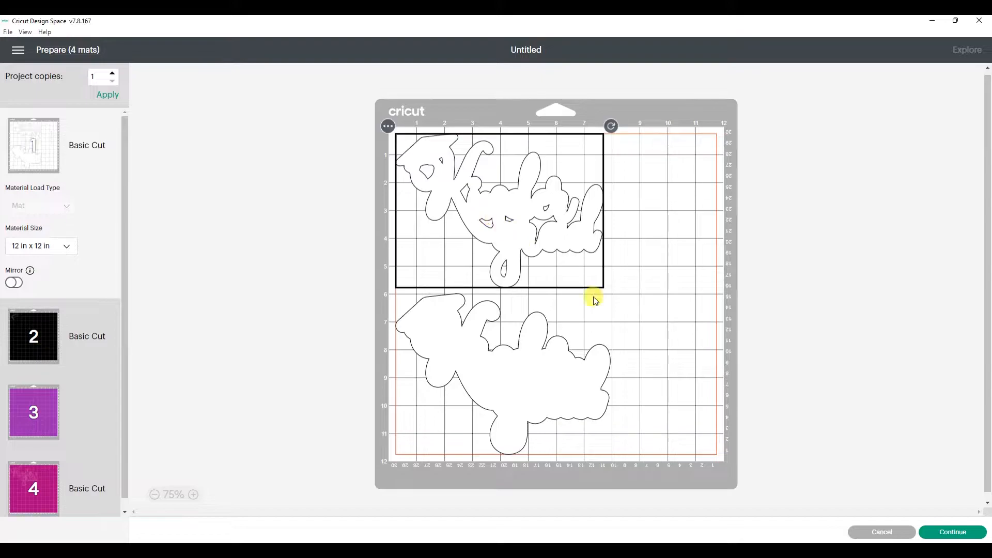
pyautogui.click(867, 288)
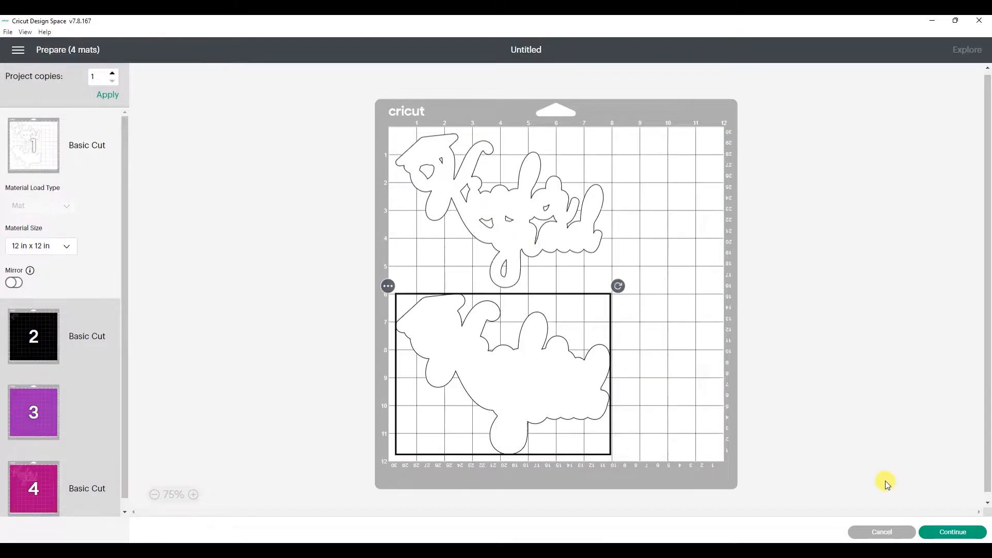
pyautogui.click(954, 532)
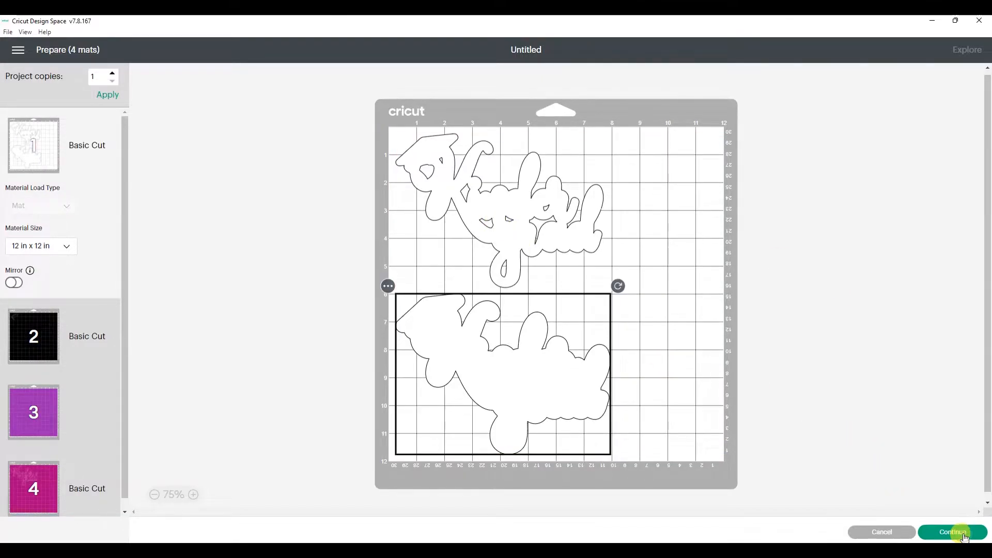
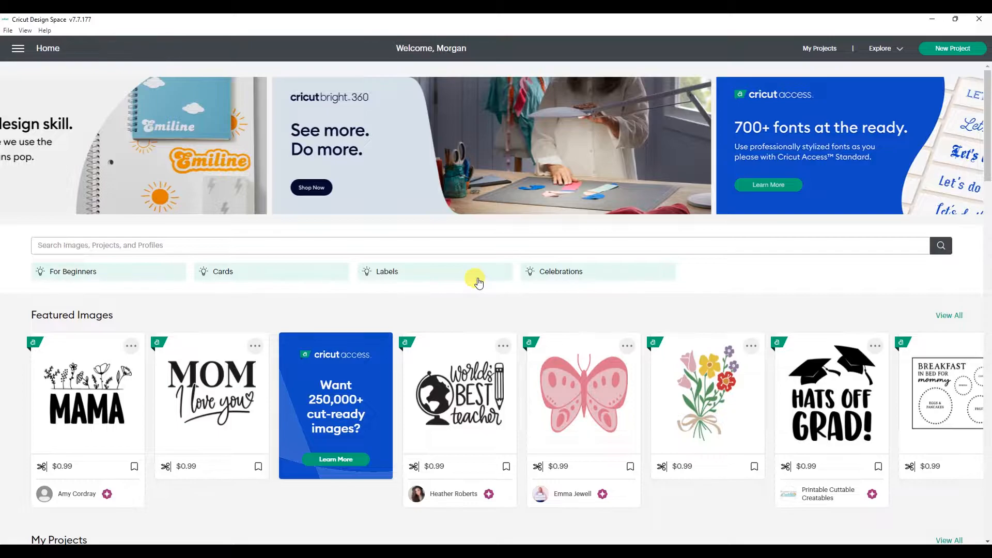
# Start a new project and open the image file upload page
pyautogui.scroll(-5, 479, 281)
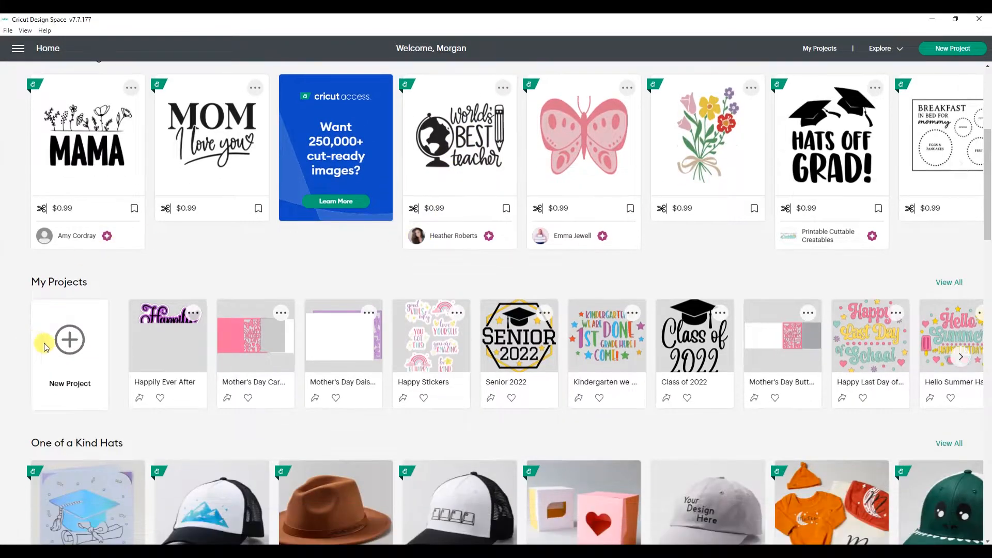
pyautogui.click(58, 341)
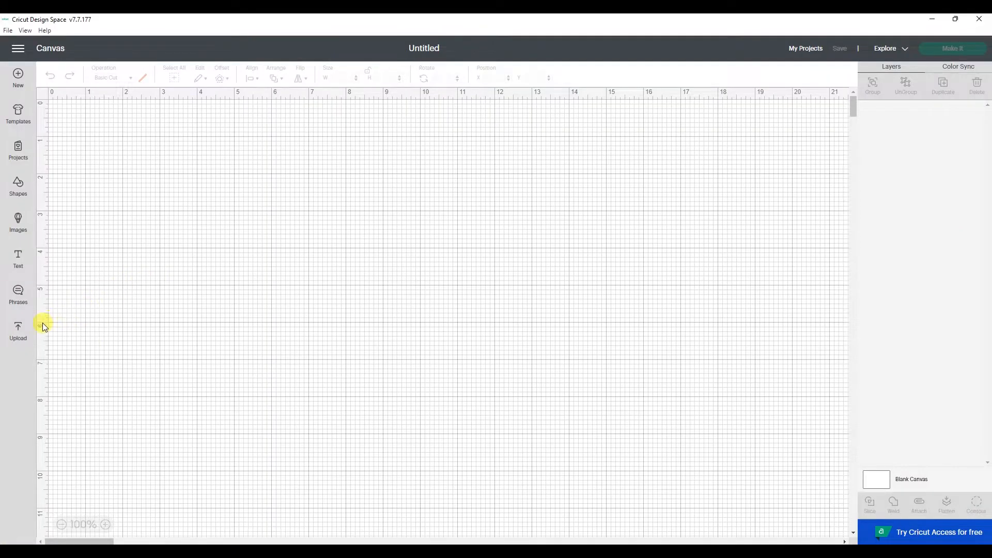
pyautogui.click(18, 335)
pyautogui.click(84, 212)
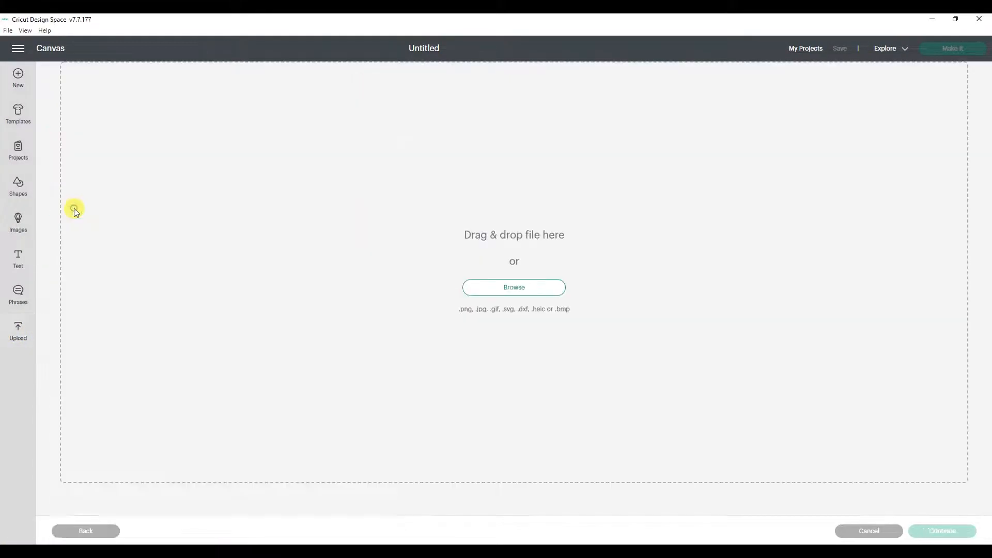
# Upload the Happy Birthday image, add it to the canvas and move it to about X 5.5, Y 1.7
pyautogui.click(529, 288)
pyautogui.click(391, 285)
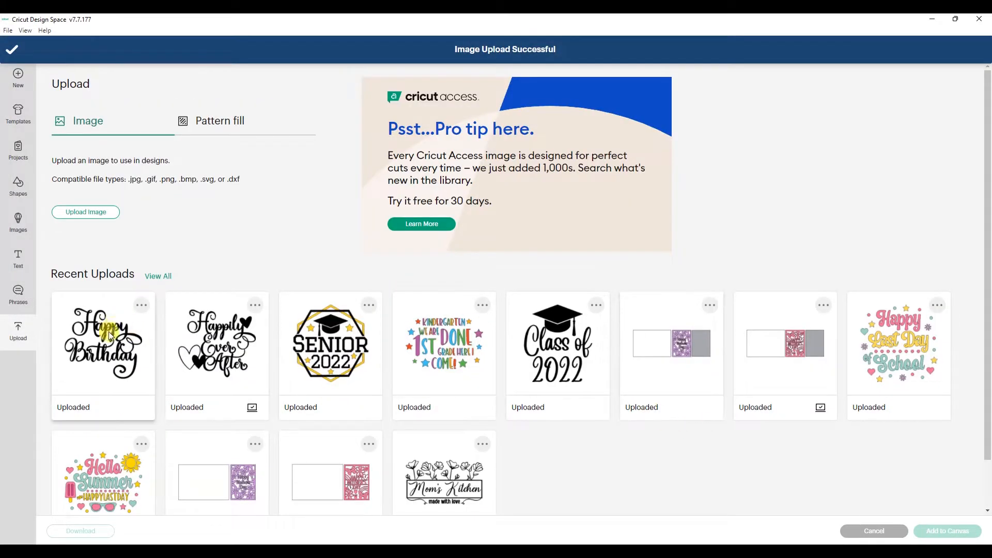
pyautogui.click(106, 331)
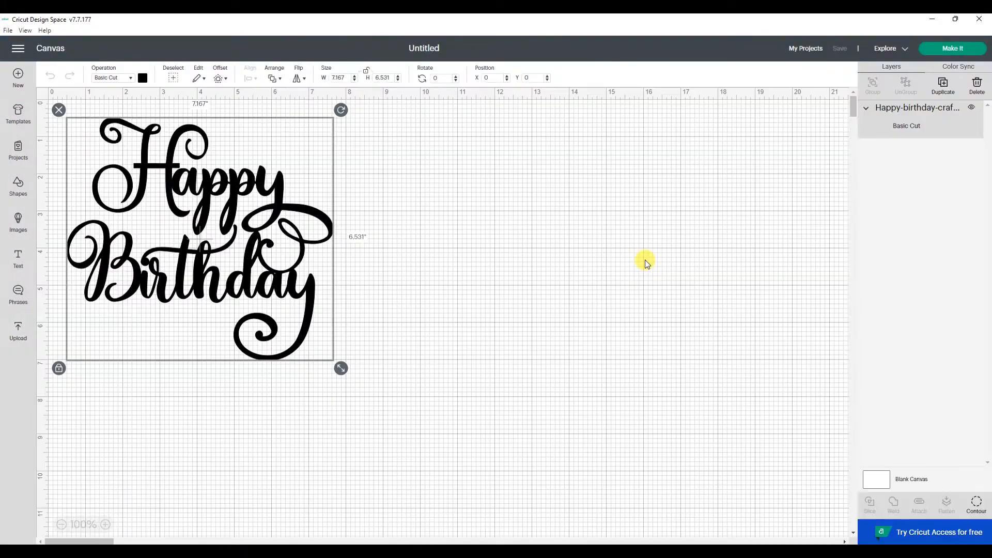
pyautogui.moveTo(226, 223); pyautogui.dragTo(414, 269)
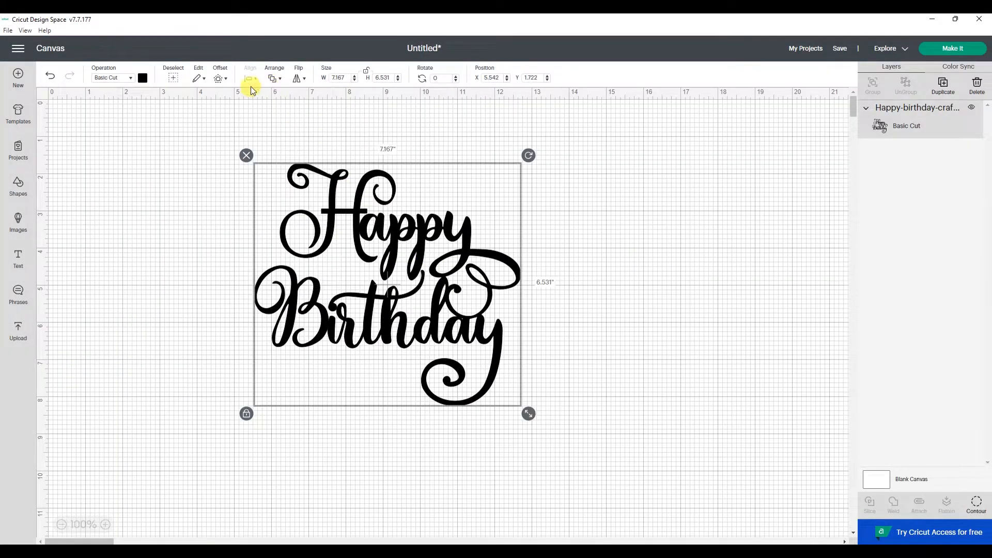
# Create a 0.25 in rounded-corner offset around the Happy Birthday lettering and color it light pink #ff9ee5
pyautogui.click(220, 79)
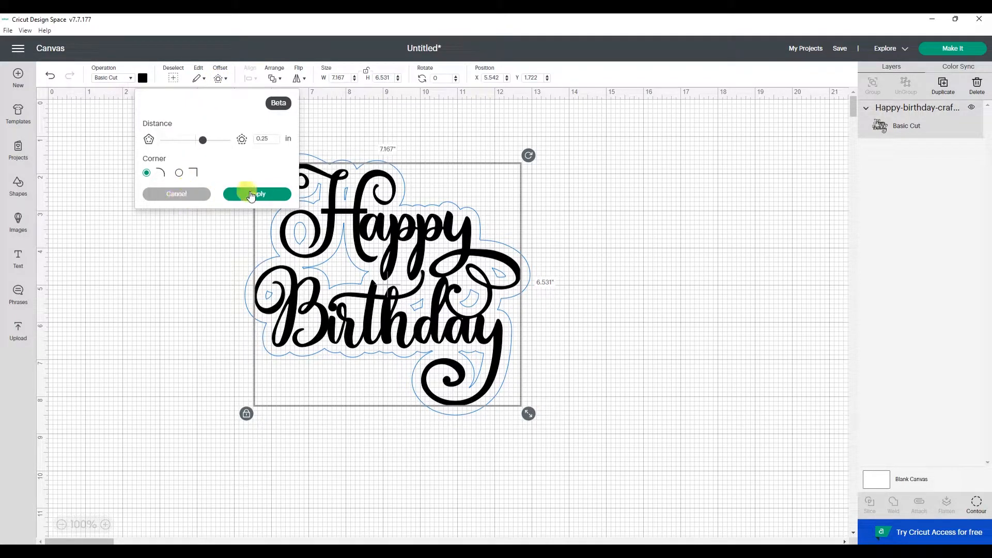
pyautogui.click(251, 195)
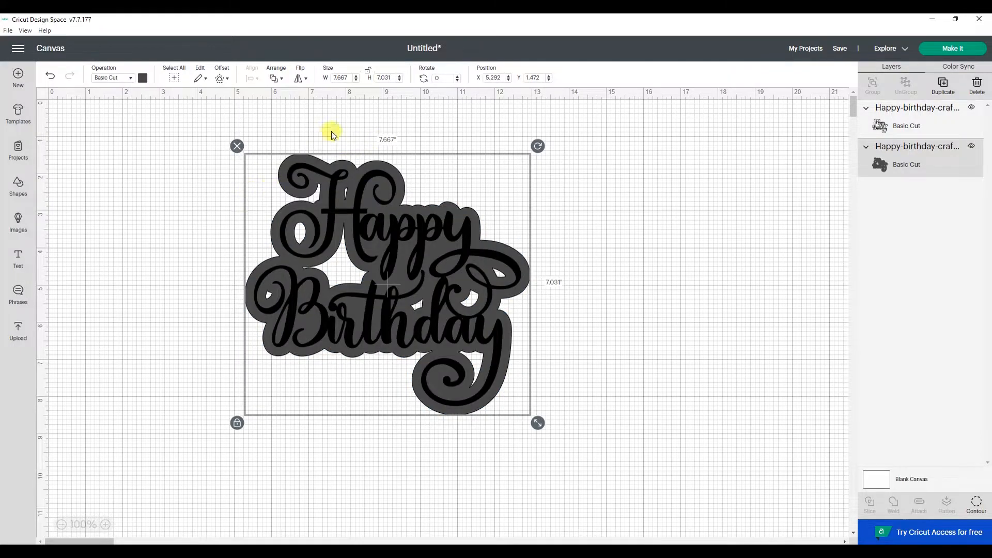
pyautogui.click(143, 78)
pyautogui.click(231, 192)
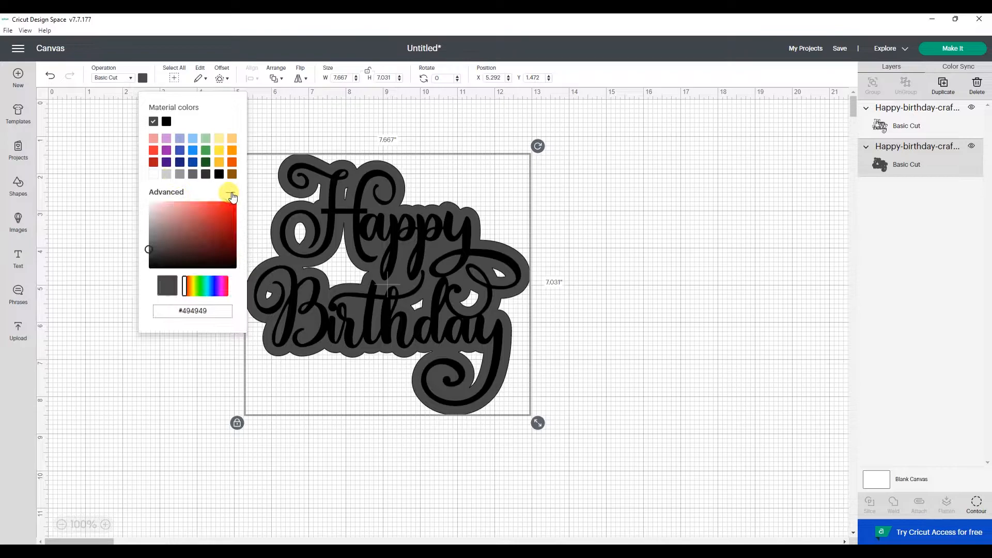
pyautogui.click(182, 201)
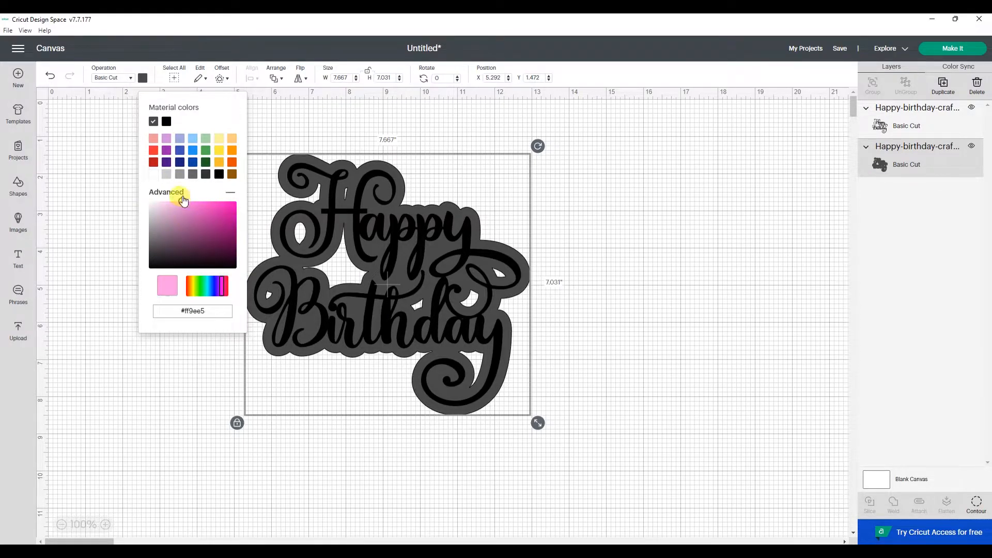
pyautogui.click(606, 256)
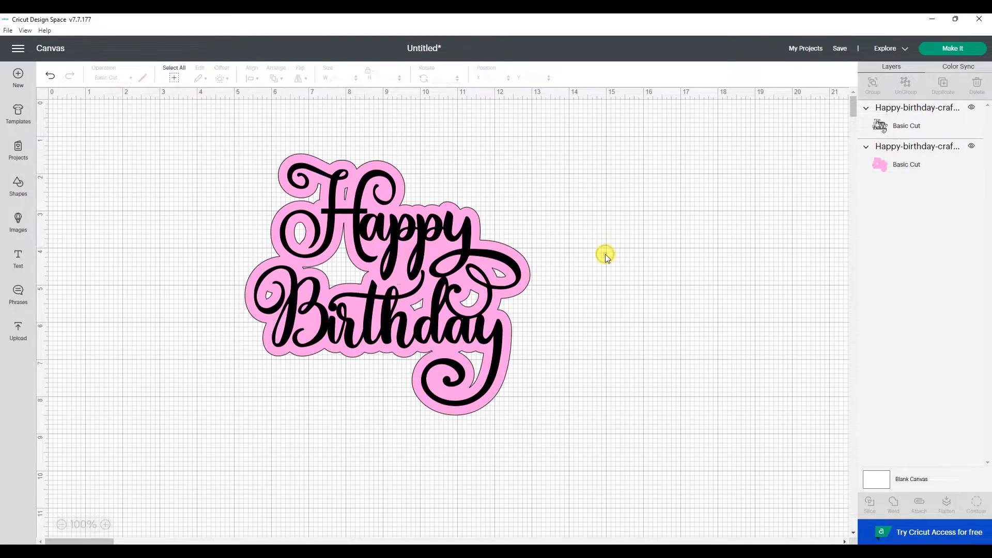
# Create a second, welded 0.25 in rounded-corner offset around the lettering and the pink offset together
pyautogui.moveTo(565, 444); pyautogui.dragTo(203, 134)
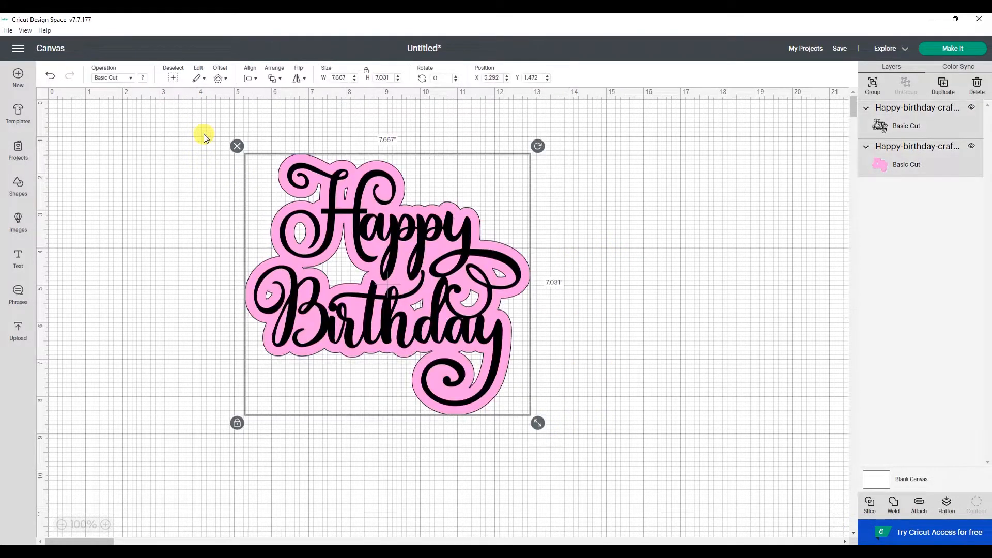
pyautogui.click(222, 79)
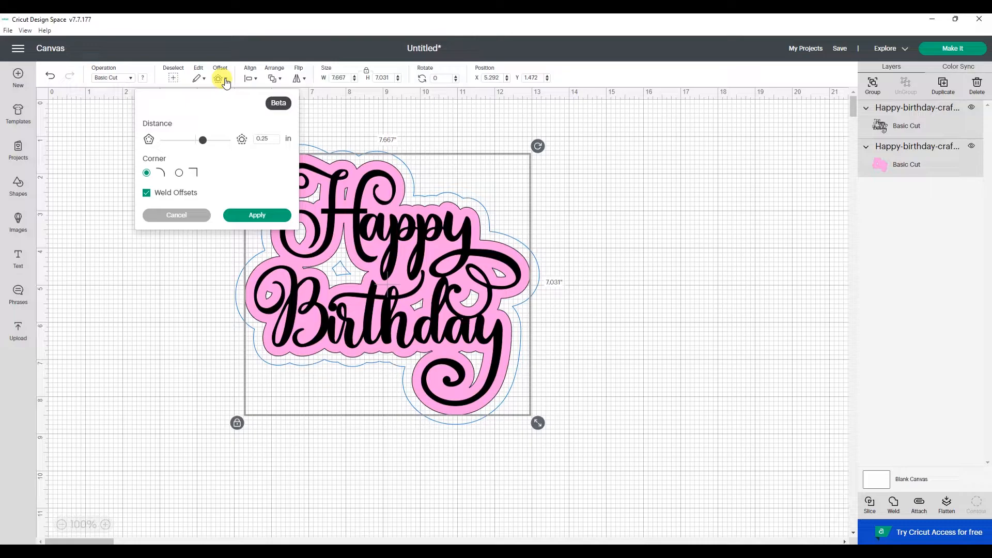
pyautogui.click(258, 216)
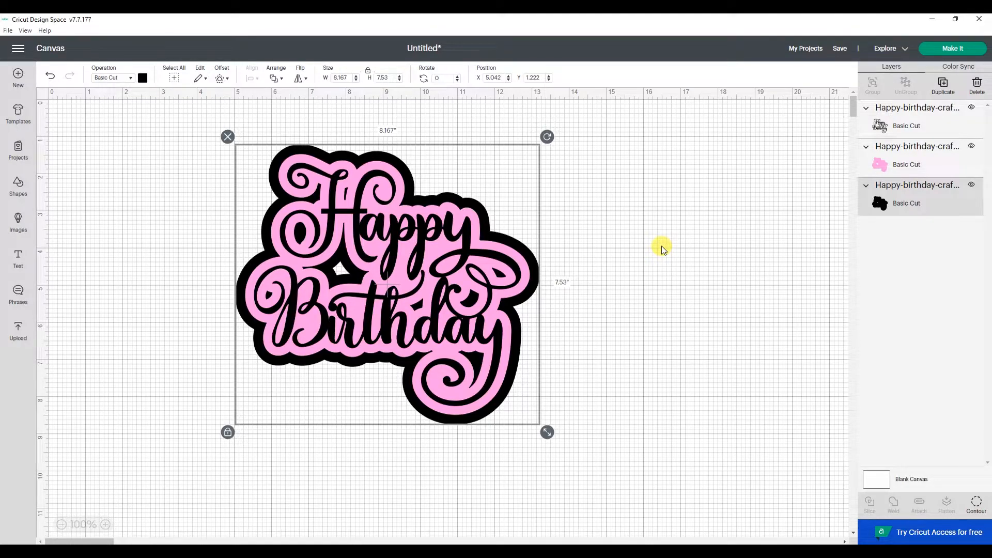
# Try white as the outer offset's color, and set it back to black
pyautogui.click(142, 78)
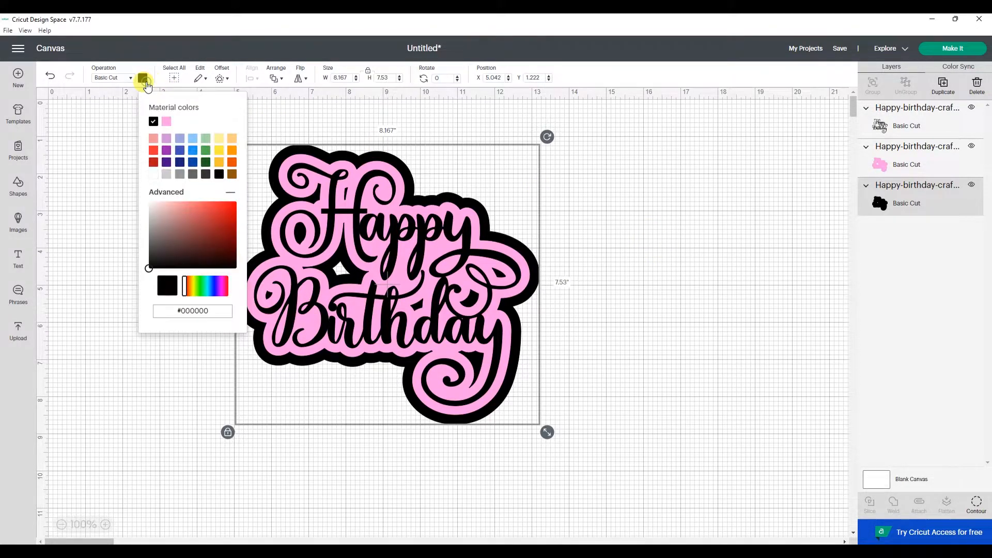
pyautogui.click(154, 176)
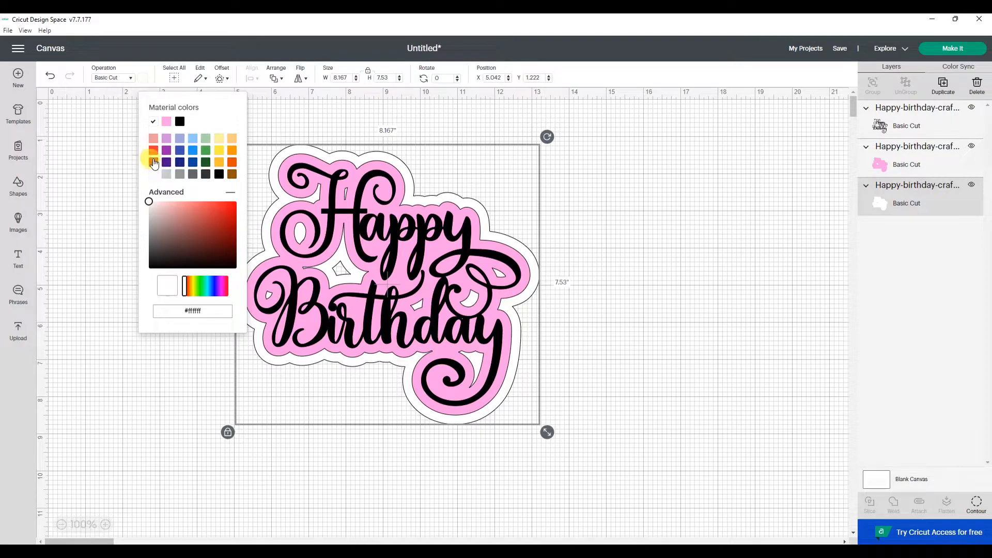
pyautogui.click(180, 121)
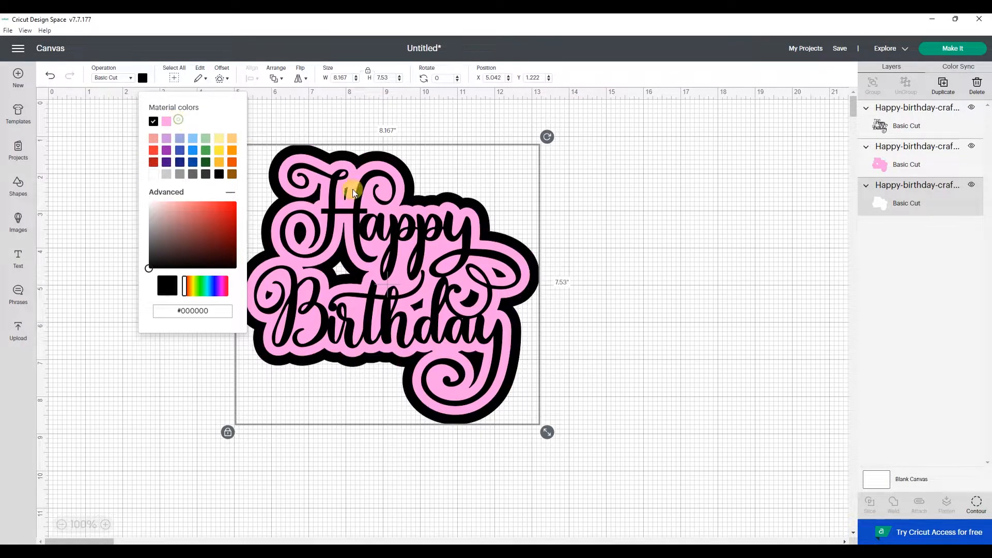
pyautogui.click(652, 250)
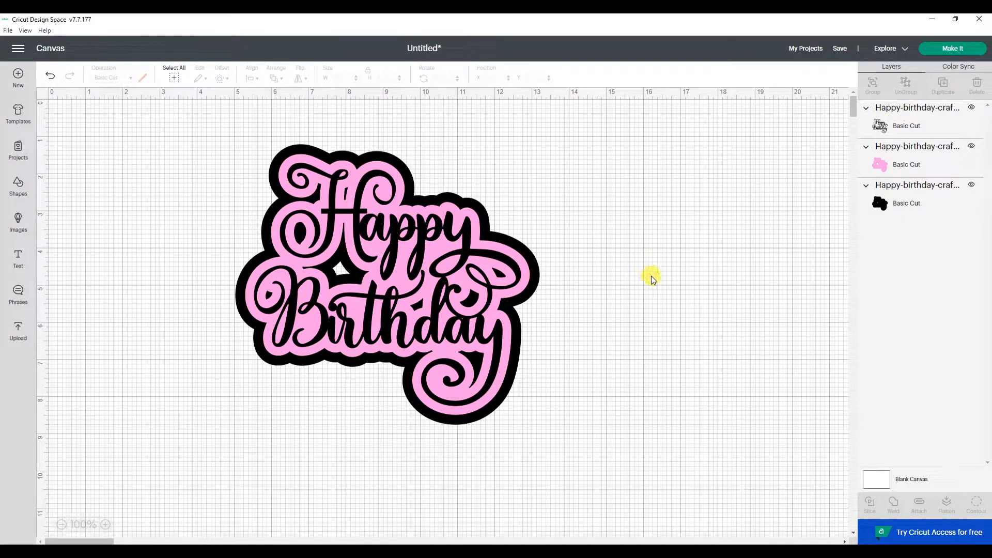
# Preview the Happy Birthday project for cutting, examine the piece on each of the three mats, and leave the preview
pyautogui.click(934, 52)
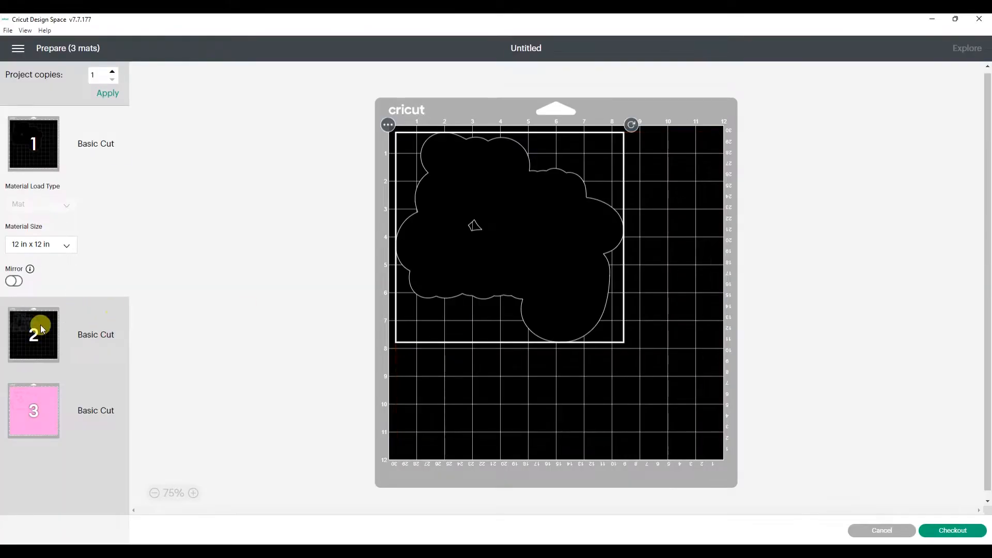
pyautogui.click(42, 329)
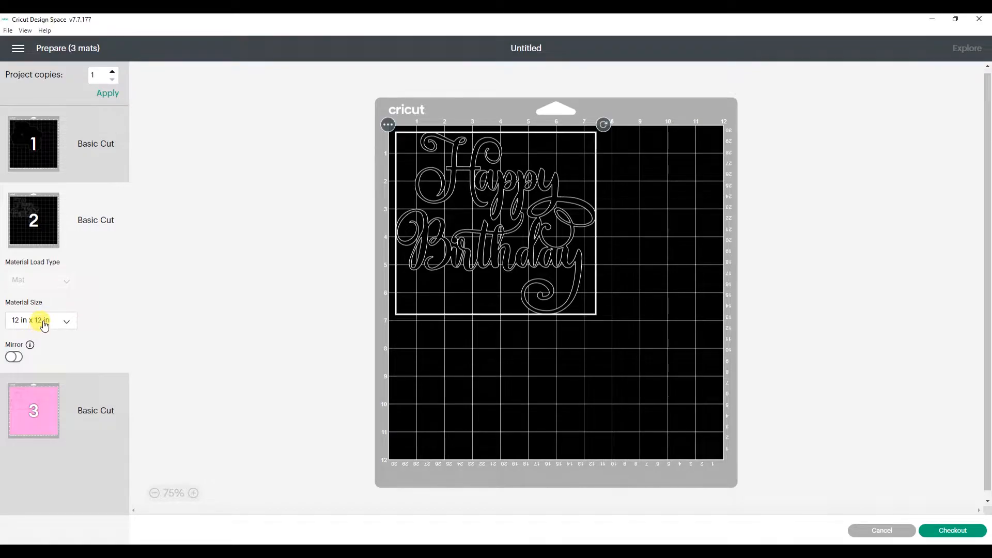
pyautogui.click(31, 421)
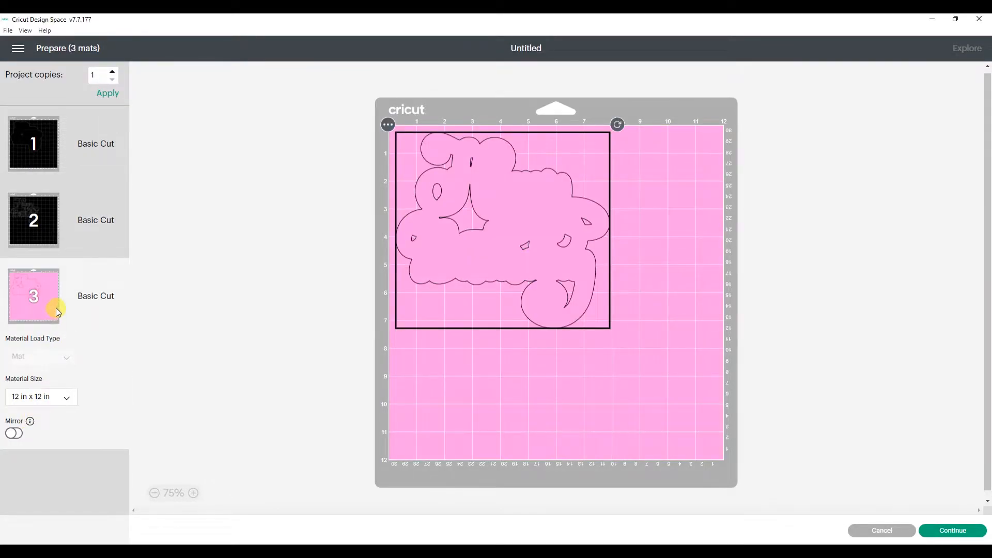
pyautogui.click(50, 223)
pyautogui.click(51, 139)
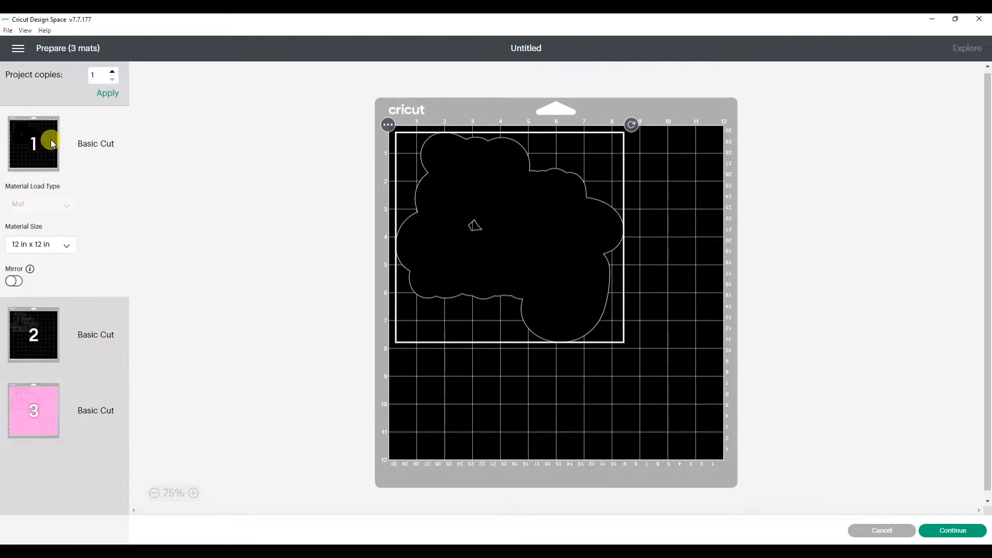
pyautogui.click(30, 401)
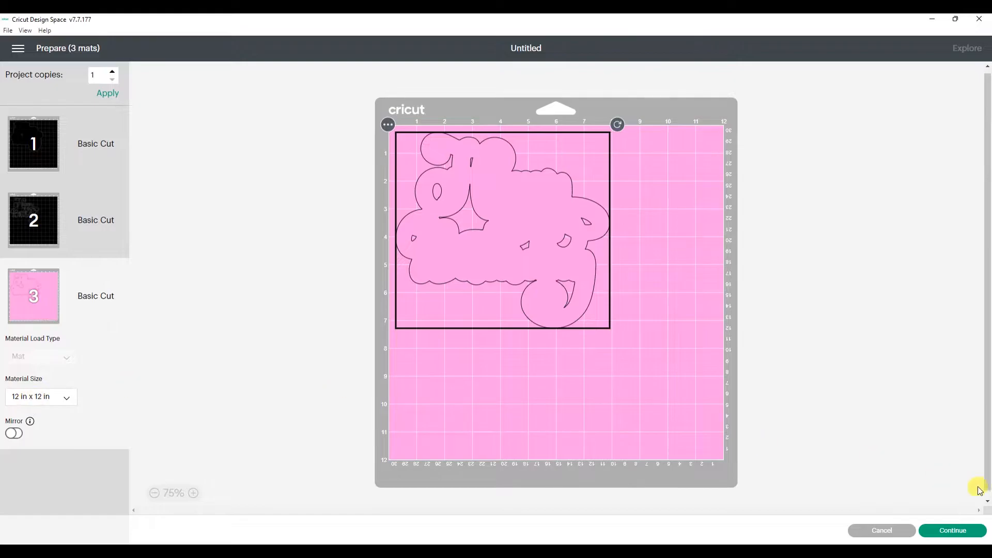
pyautogui.click(883, 529)
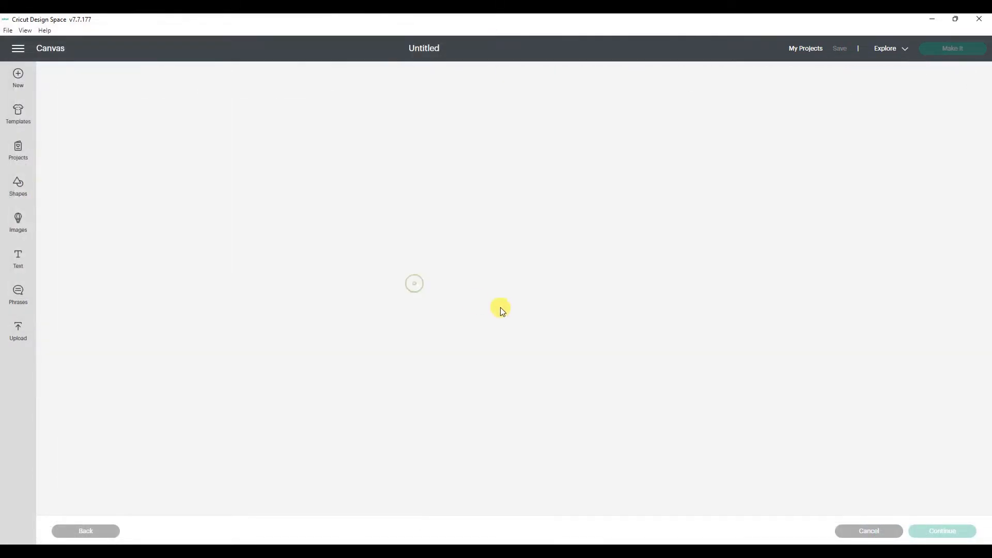
# Upload Happily-Ever-After-CraftingALovelyLife as a cut image for a new design
pyautogui.click(943, 532)
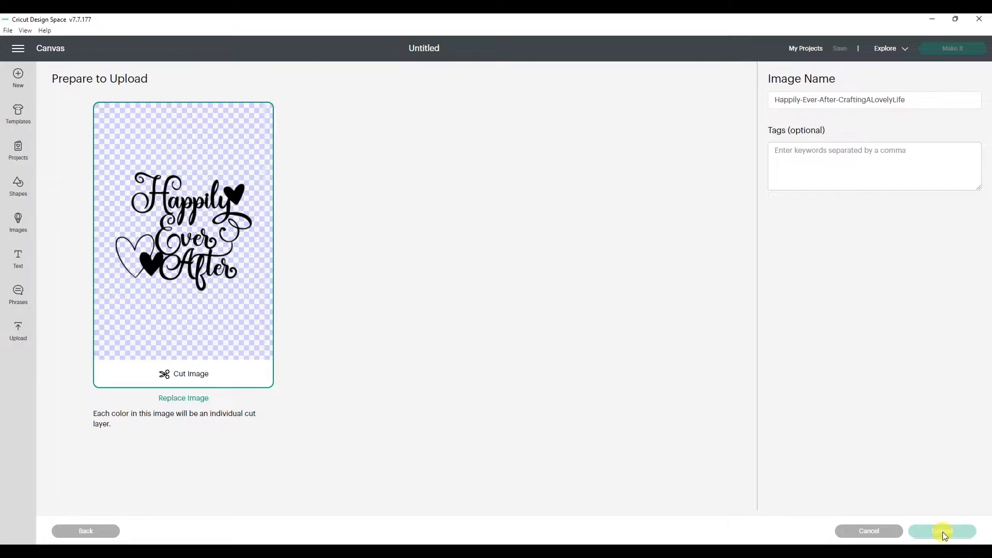
pyautogui.click(948, 531)
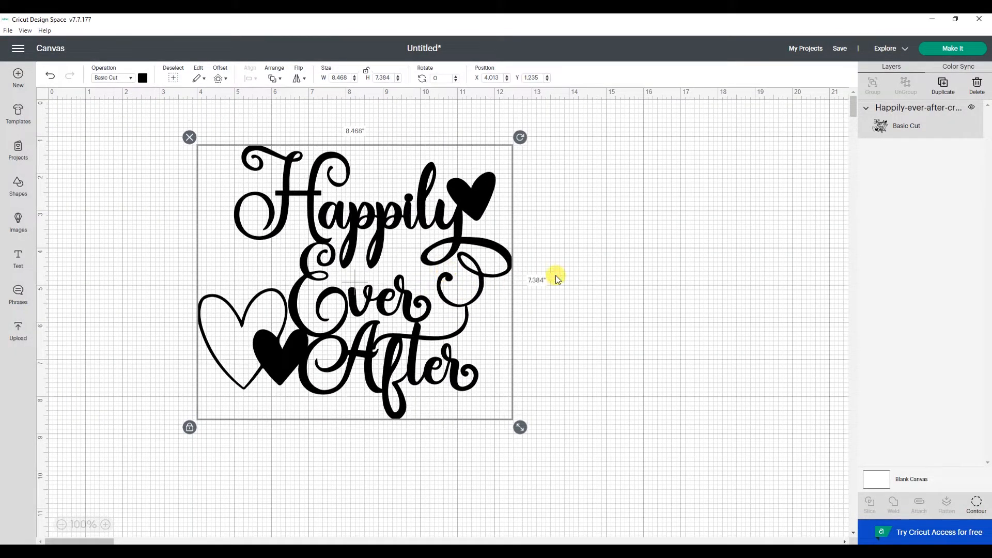
# Create a 0.139 in rounded-corner offset around the Happily Ever After design
pyautogui.click(222, 79)
pyautogui.moveTo(203, 140); pyautogui.dragTo(200, 143)
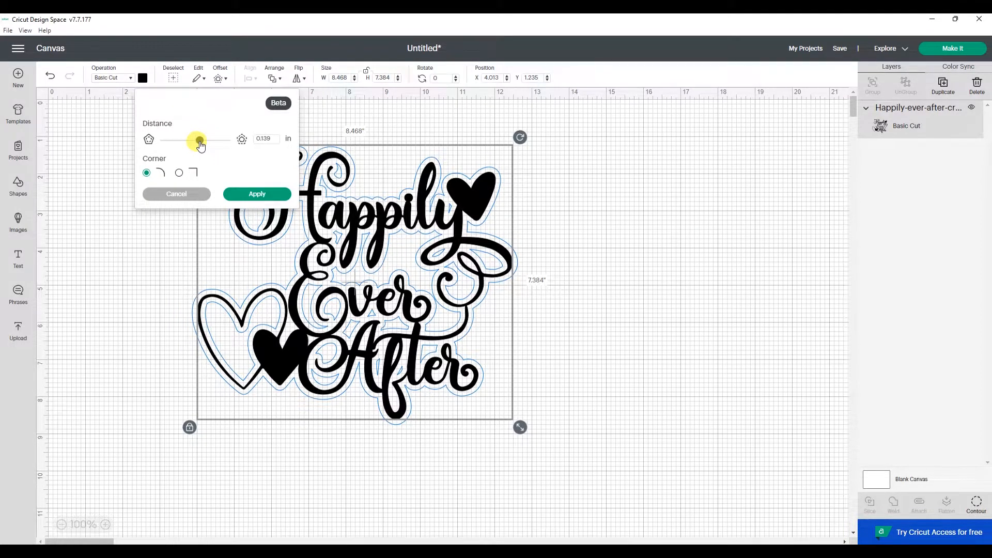
pyautogui.click(256, 194)
# Color the Happily Ever After offset layer bright purple
pyautogui.click(853, 146)
pyautogui.click(166, 79)
pyautogui.click(142, 78)
pyautogui.click(167, 138)
pyautogui.moveTo(191, 216); pyautogui.dragTo(204, 207)
pyautogui.click(608, 278)
# Create a second, welded rounded-corner offset around the lettering and purple offset together, reducing the distance to form a narrow outer border
pyautogui.moveTo(536, 443); pyautogui.dragTo(178, 107)
pyautogui.click(219, 78)
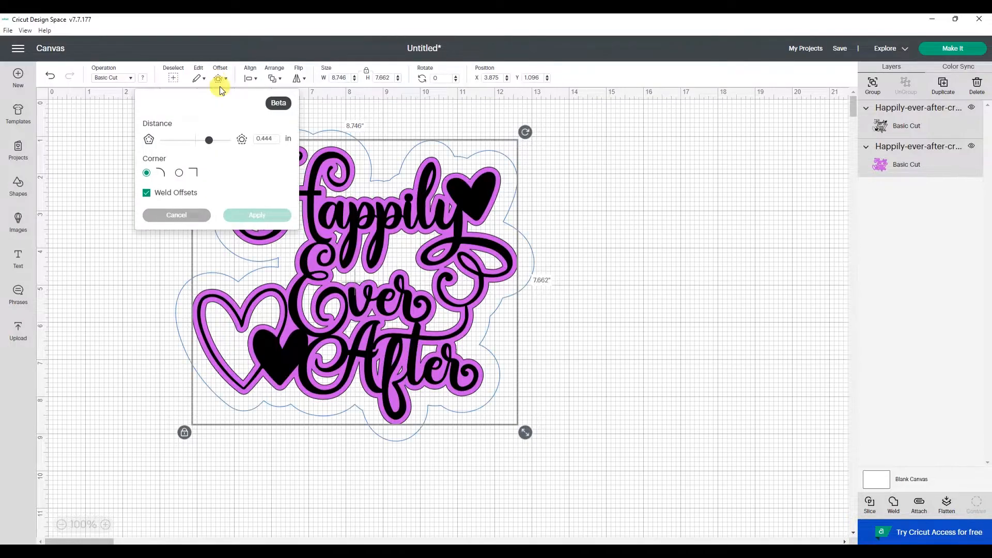
pyautogui.moveTo(211, 143); pyautogui.dragTo(201, 140)
pyautogui.click(251, 215)
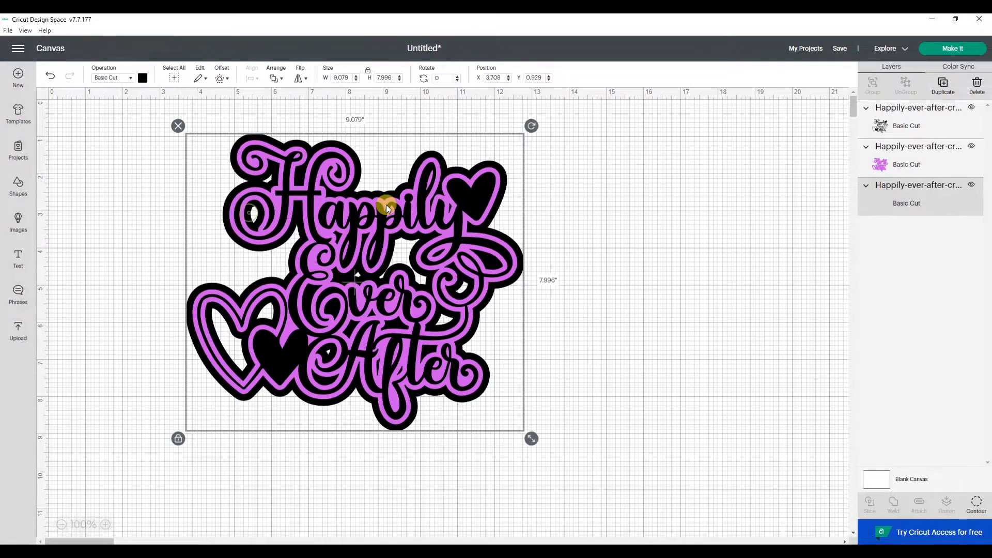
# Color the outer offset layer of the Happily Ever After design white
pyautogui.click(143, 77)
pyautogui.click(153, 174)
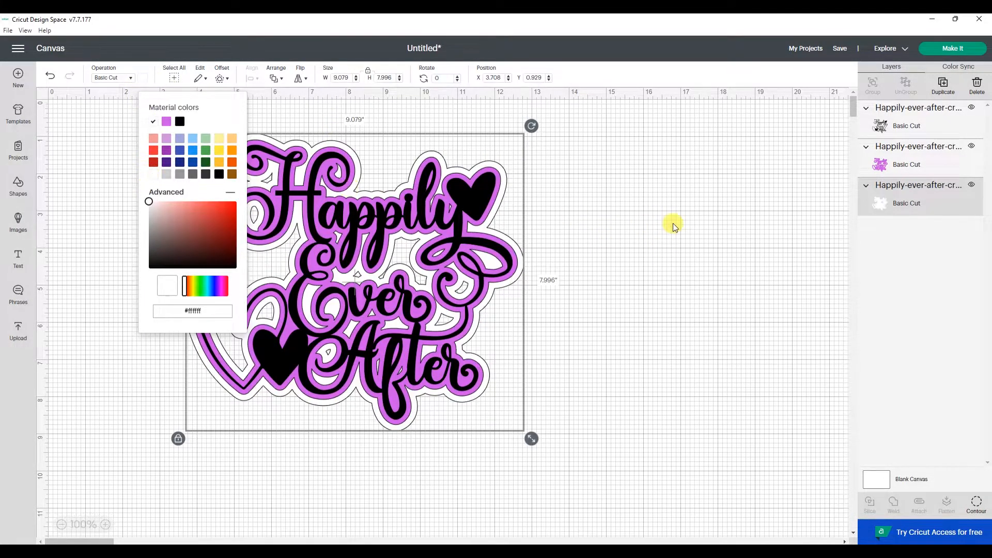
pyautogui.click(653, 214)
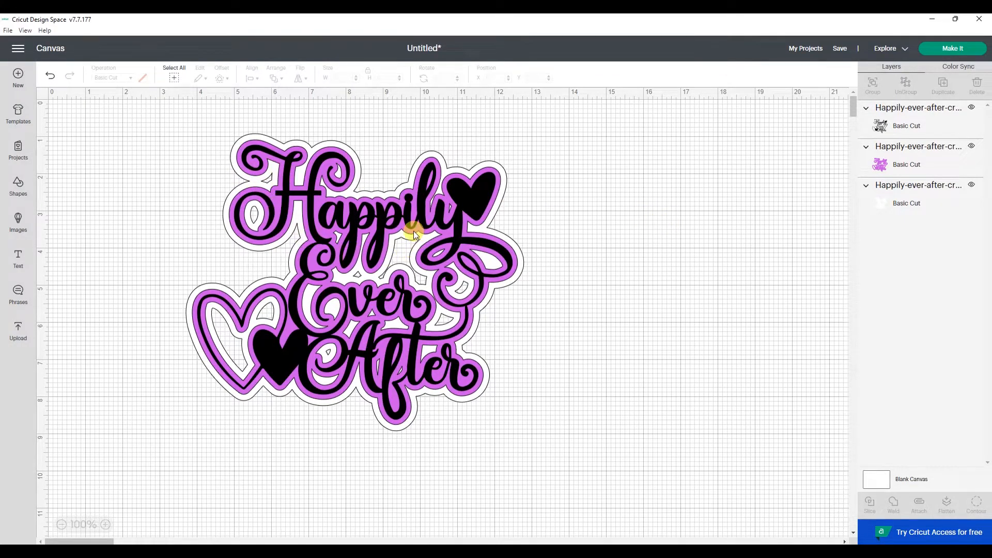
# Hide the inner cutout contours of the white backing layer so that it becomes a solid shape
pyautogui.click(899, 187)
pyautogui.click(977, 504)
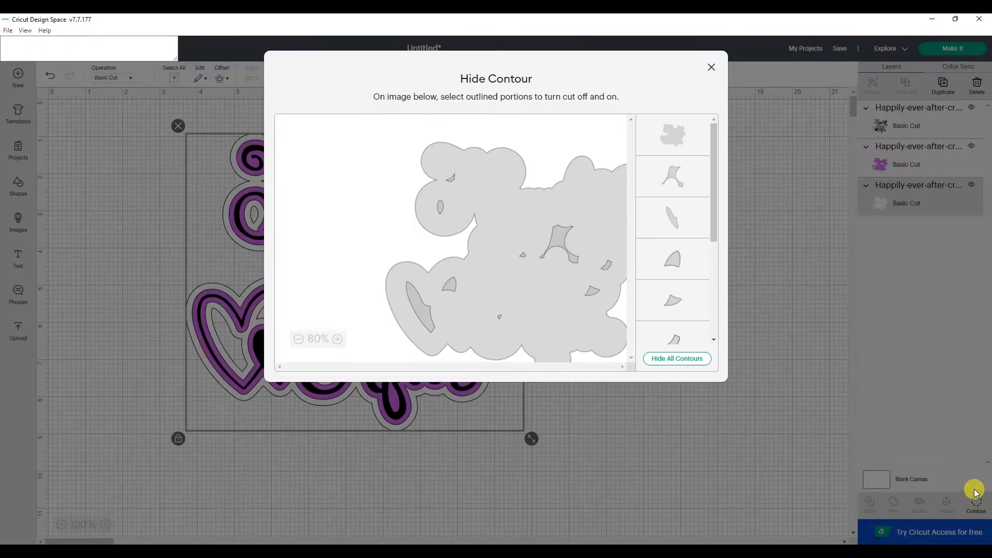
pyautogui.click(650, 178)
pyautogui.click(678, 220)
pyautogui.click(681, 249)
pyautogui.click(678, 289)
pyautogui.scroll(-3, 709, 295)
pyautogui.click(676, 193)
pyautogui.click(671, 229)
pyautogui.moveTo(709, 294); pyautogui.dragTo(716, 182)
pyautogui.click(674, 276)
pyautogui.click(675, 313)
pyautogui.click(684, 317)
pyautogui.click(712, 67)
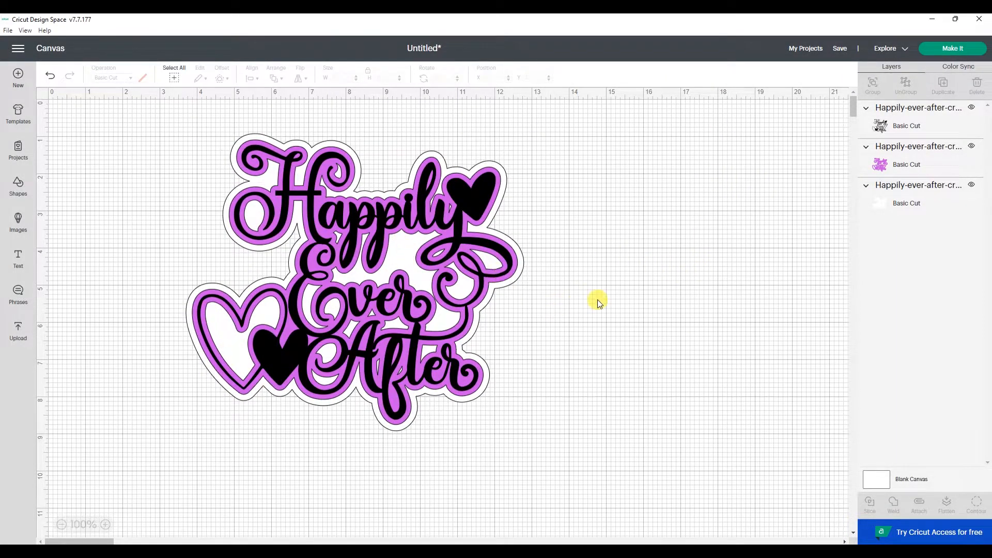
# Turn the large opening between Happily and Ever back on in the white backing layer's contours
pyautogui.click(909, 199)
pyautogui.click(975, 504)
pyautogui.click(666, 212)
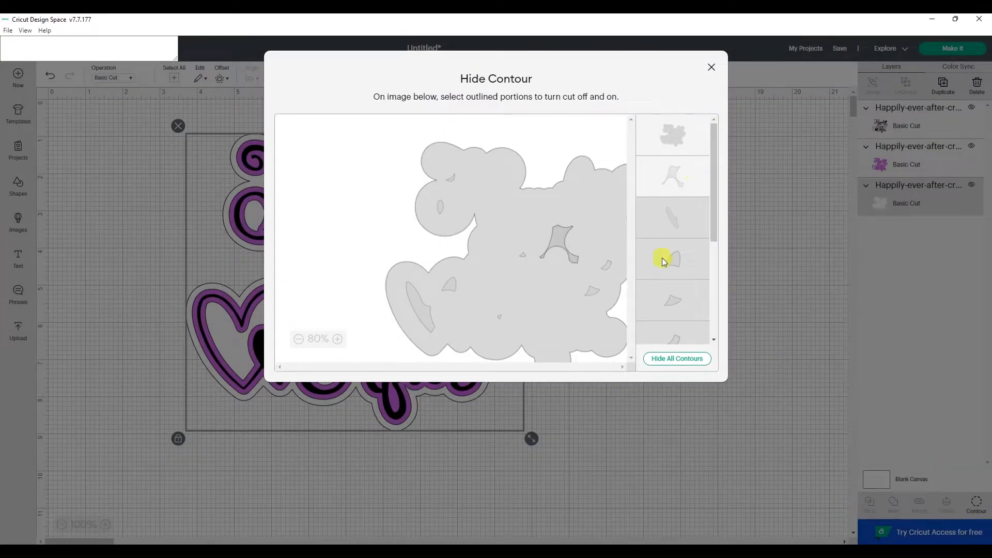
pyautogui.click(711, 67)
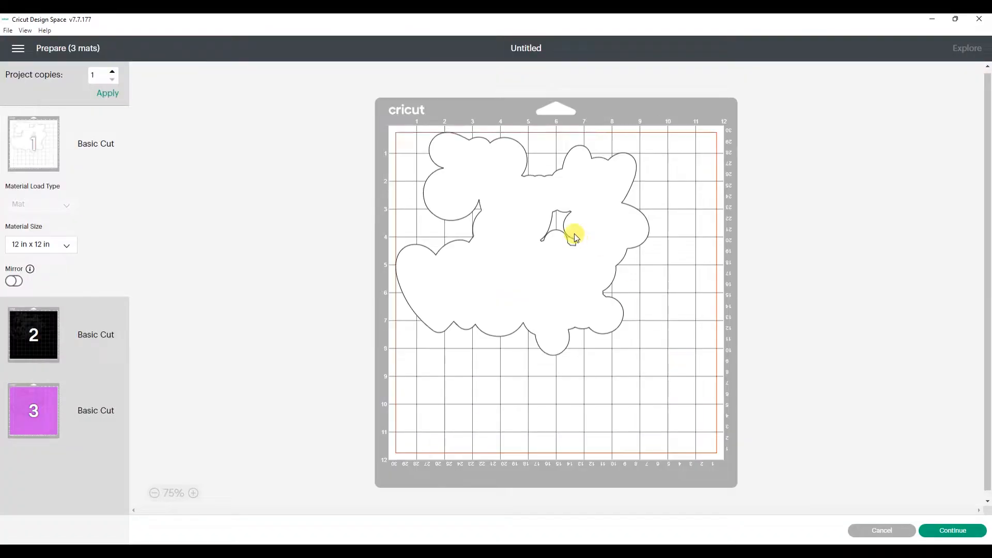
# Review the black, purple and white cutting mats of the Happily Ever After design and leave the mat preview
pyautogui.click(58, 341)
pyautogui.click(46, 414)
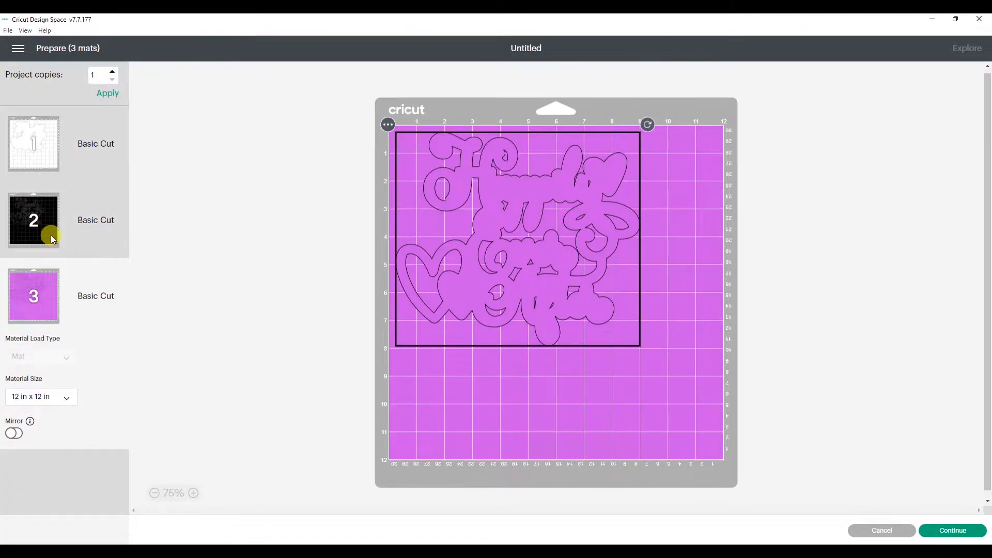
pyautogui.click(35, 151)
pyautogui.click(882, 531)
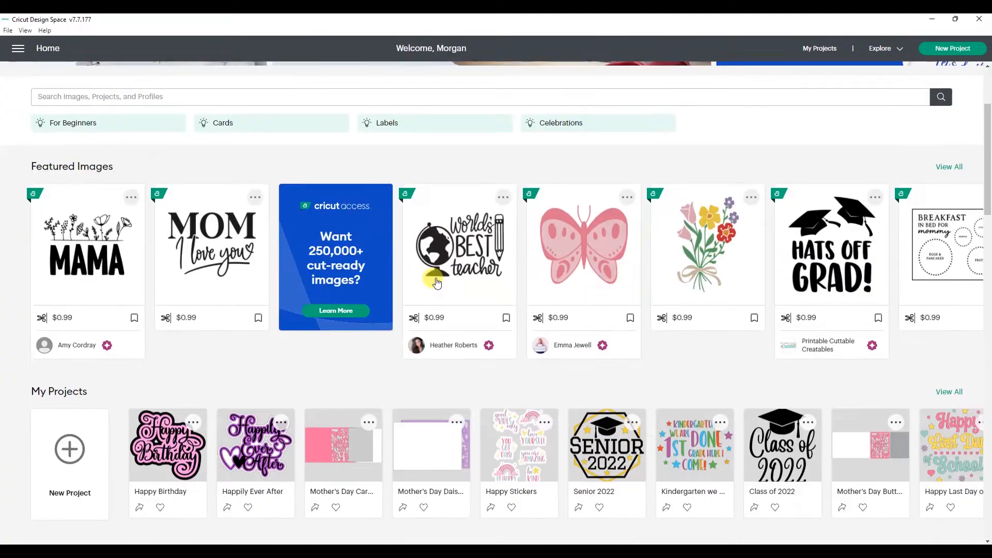
# Start a new project, upload Congrats-Grad-CraftingALovelyLife.svg as a cut image and add it to the canvas
pyautogui.scroll(-2, 437, 283)
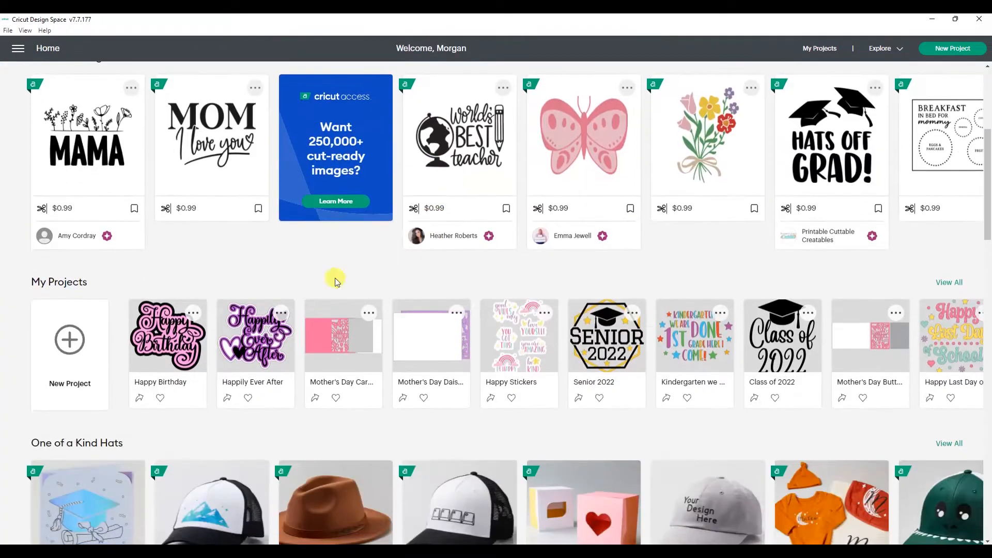
pyautogui.click(69, 339)
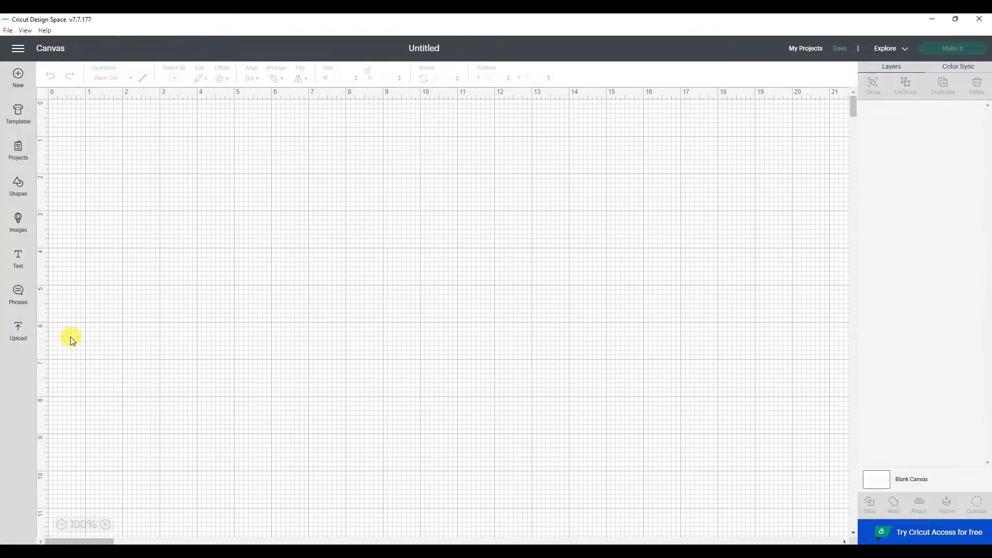
pyautogui.click(18, 332)
pyautogui.click(94, 214)
pyautogui.click(517, 287)
pyautogui.click(447, 130)
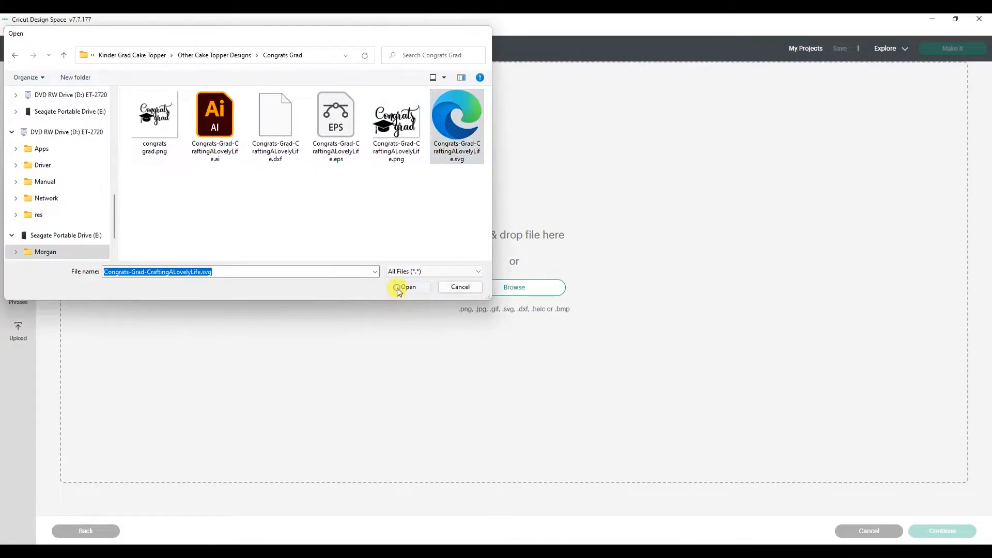
pyautogui.click(399, 285)
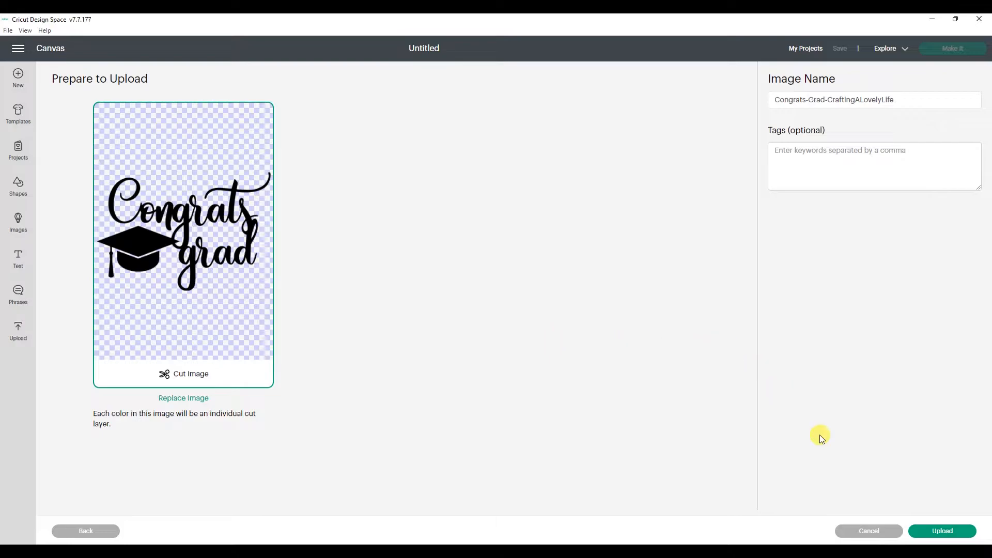
pyautogui.click(930, 531)
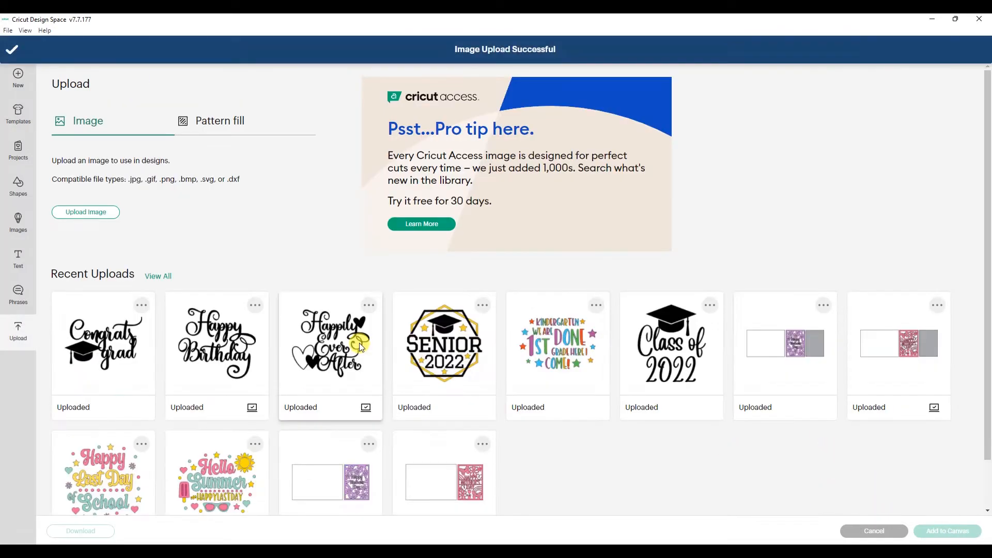
pyautogui.click(959, 533)
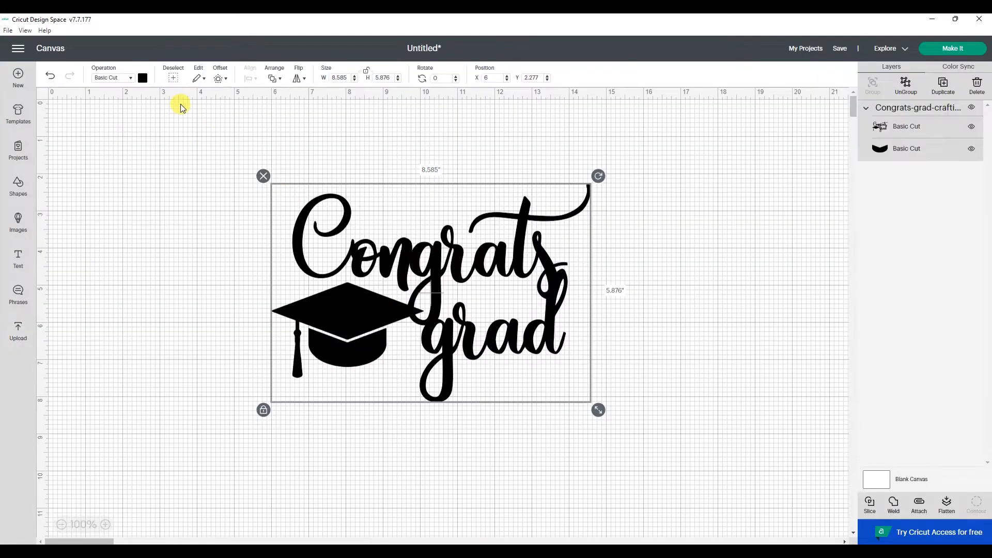
# Create a 0.25 in welded rounded-corner offset around the Congrats grad design and color it dark golden yellow
pyautogui.click(218, 79)
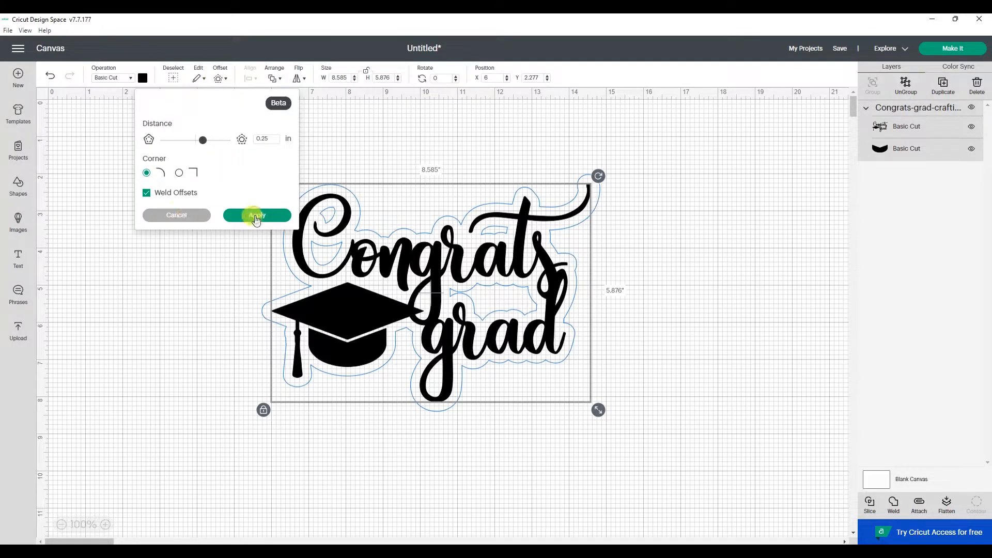
pyautogui.click(256, 215)
pyautogui.click(143, 77)
pyautogui.click(232, 150)
pyautogui.click(230, 193)
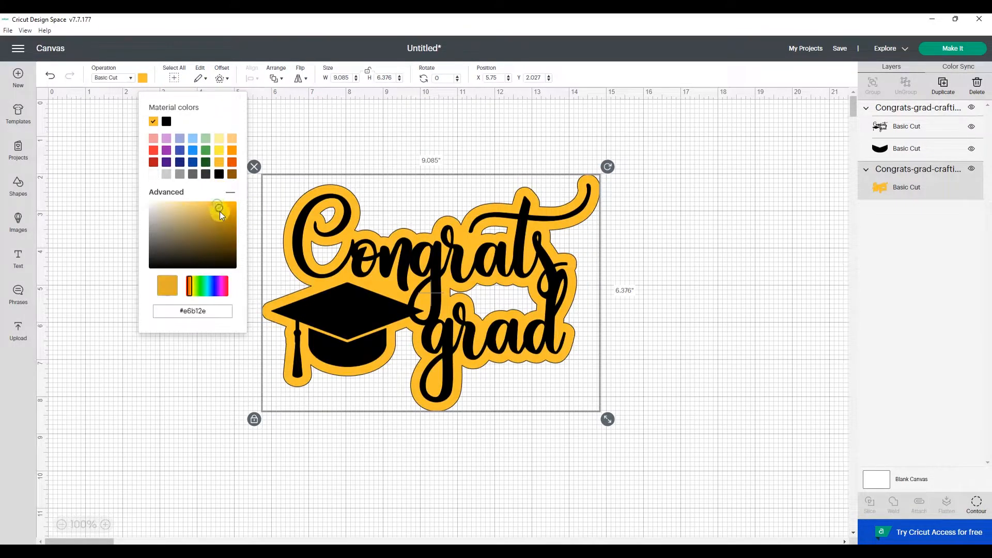
pyautogui.click(222, 213)
pyautogui.moveTo(222, 212); pyautogui.dragTo(227, 210)
pyautogui.click(648, 237)
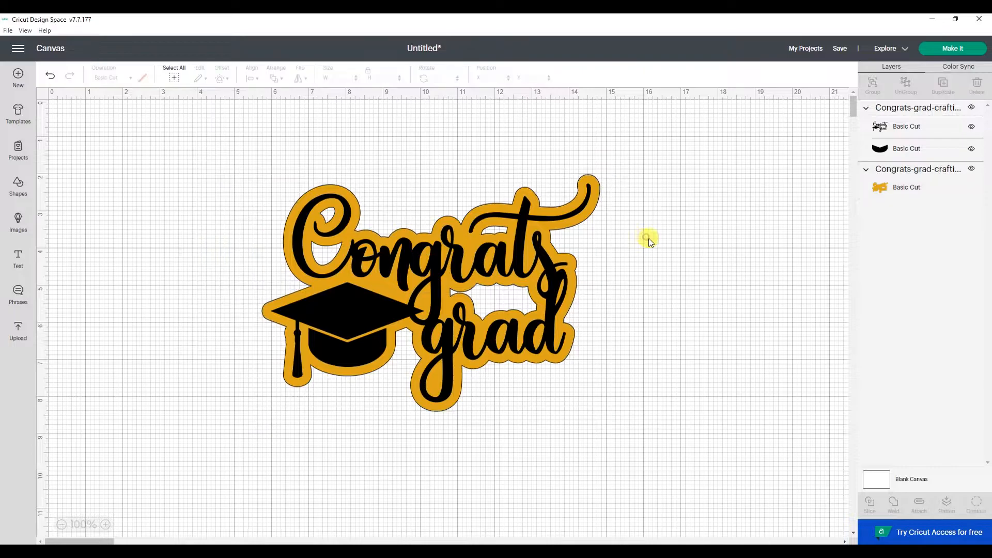
# Create a second 0.25 in welded rounded-corner offset around the Congrats grad lettering and golden layer together
pyautogui.moveTo(657, 467); pyautogui.dragTo(219, 145)
pyautogui.click(220, 77)
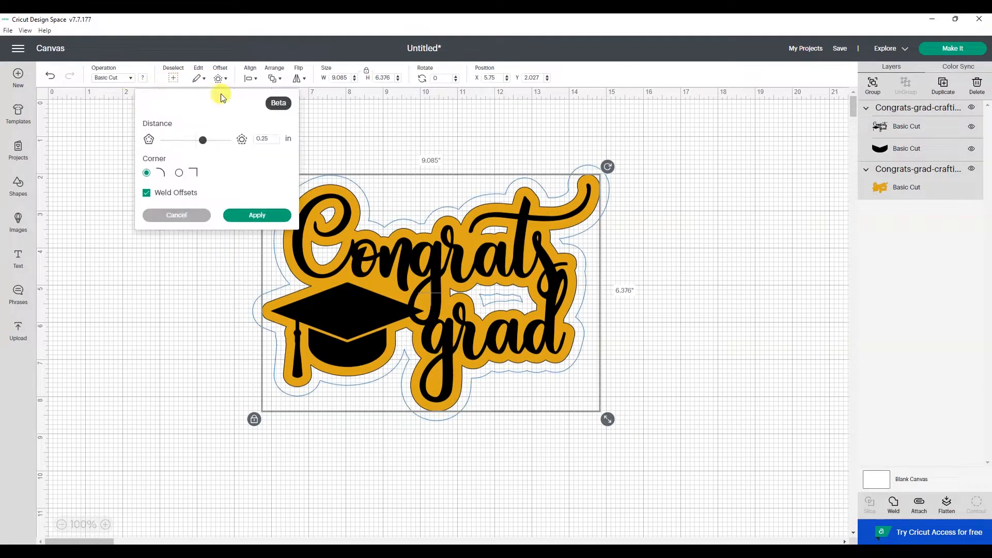
pyautogui.click(256, 215)
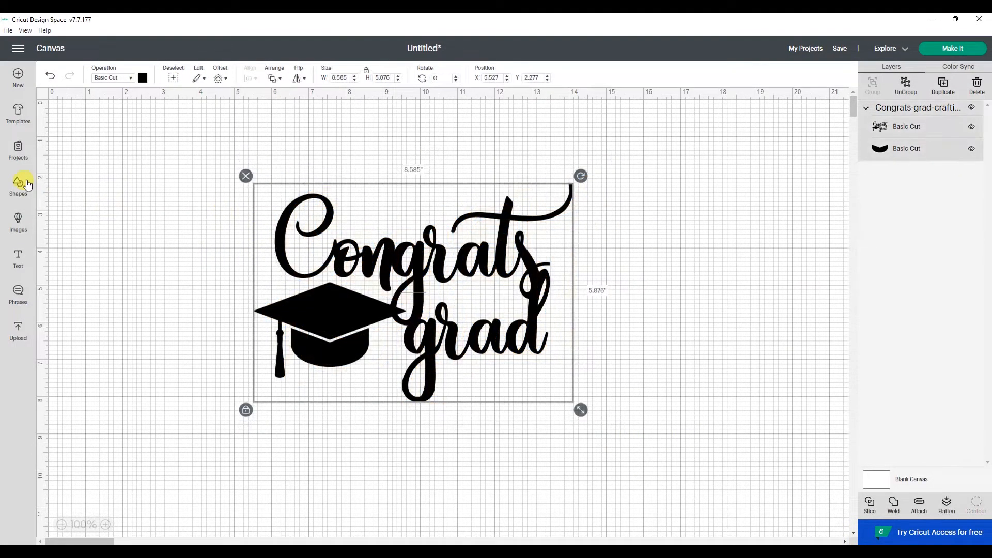
# Add a circle, enlarge it to about 10.19 in across and place it over the Congrats grad design
pyautogui.click(19, 185)
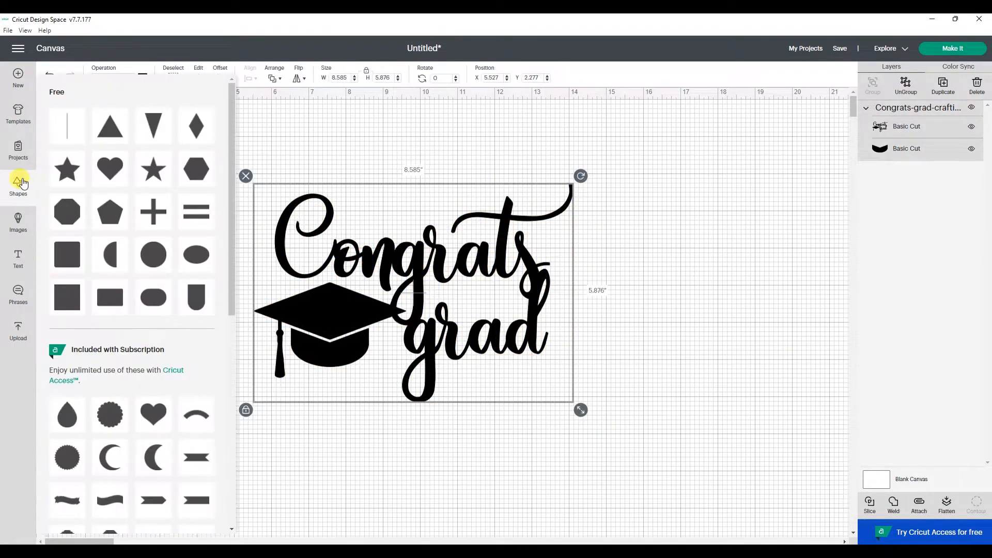
pyautogui.click(154, 255)
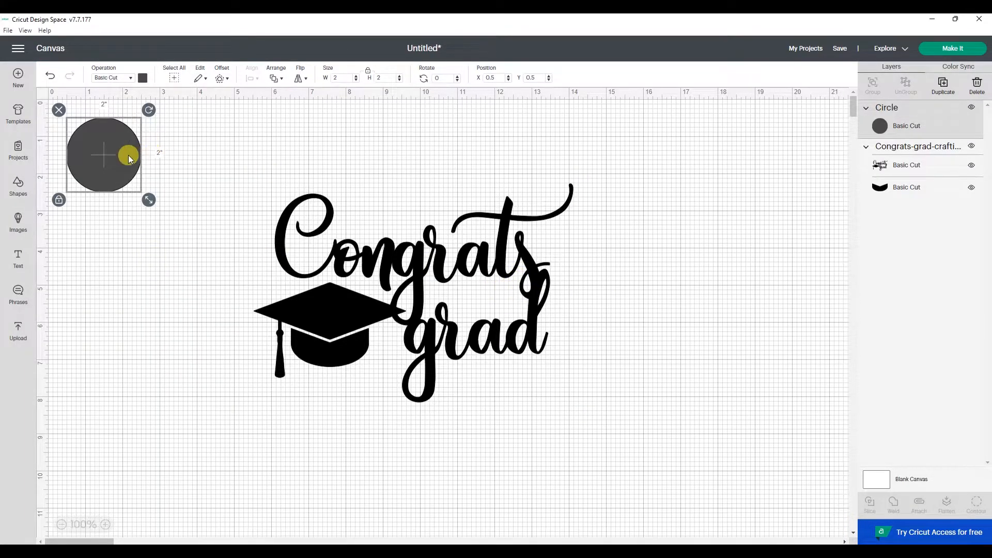
pyautogui.moveTo(126, 156); pyautogui.dragTo(243, 163)
pyautogui.moveTo(265, 208); pyautogui.dragTo(569, 418)
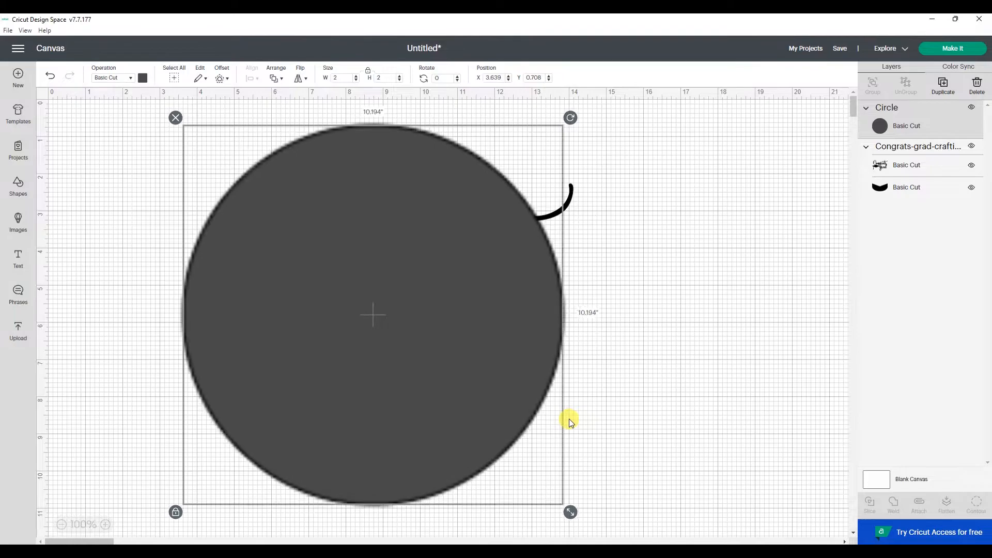
pyautogui.moveTo(466, 337); pyautogui.dragTo(491, 341)
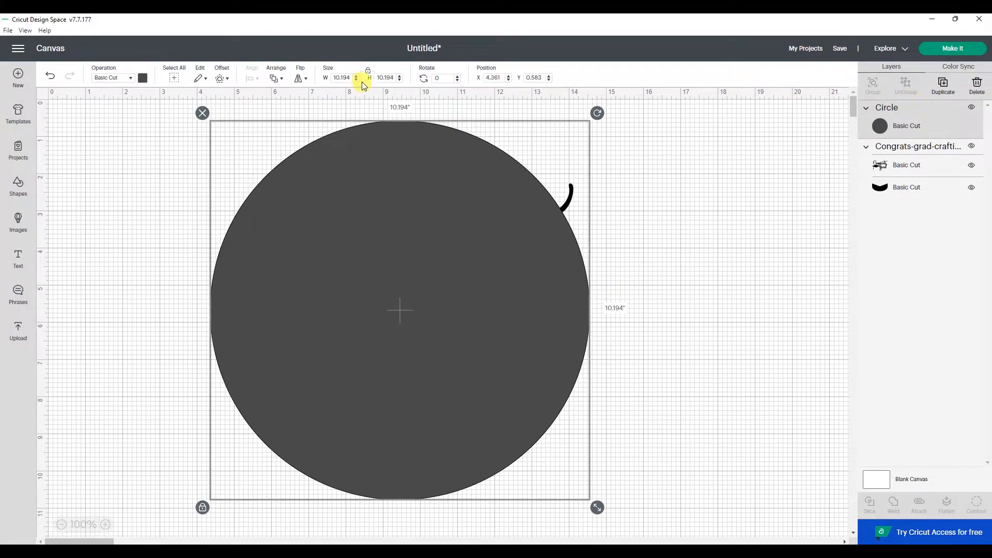
# Send the circle to the back and move the Congrats grad design to the middle of it
pyautogui.click(274, 79)
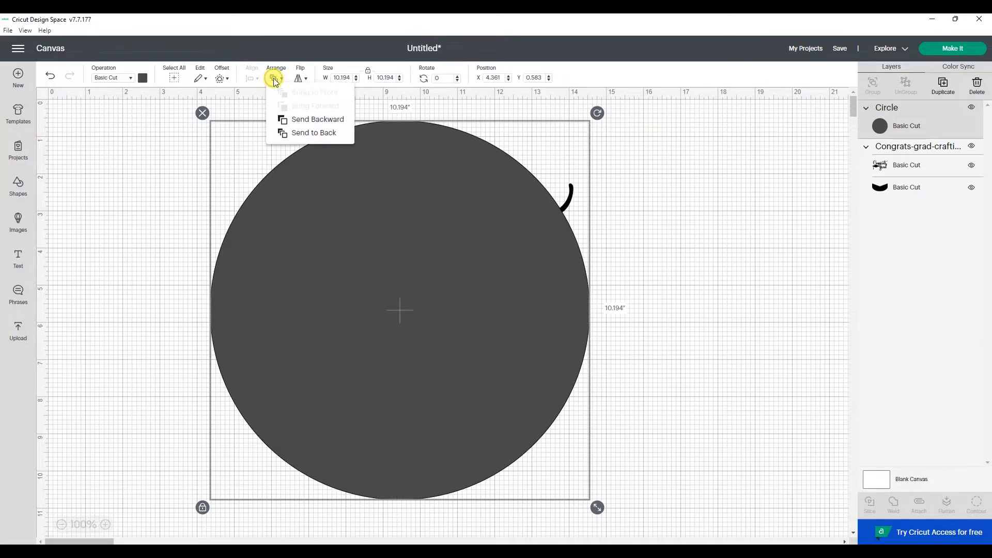
pyautogui.click(287, 132)
pyautogui.moveTo(435, 261); pyautogui.dragTo(419, 287)
pyautogui.click(636, 391)
# Copy and paste the circle, shrink the copy to about 9.17 in and place it inside the larger circle
pyautogui.click(392, 190)
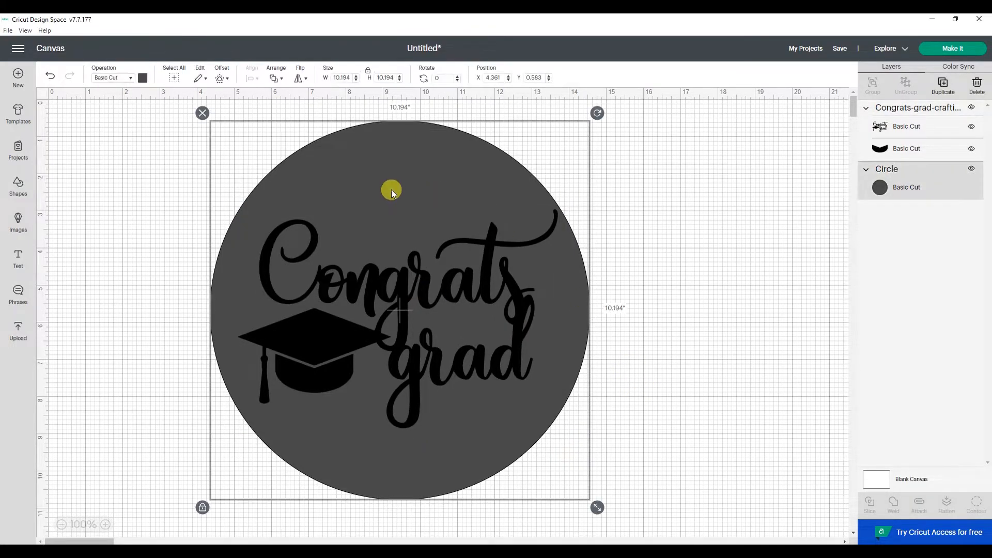
pyautogui.rightClick(393, 188)
pyautogui.click(412, 249)
pyautogui.hotkey('ctrl', 'v')
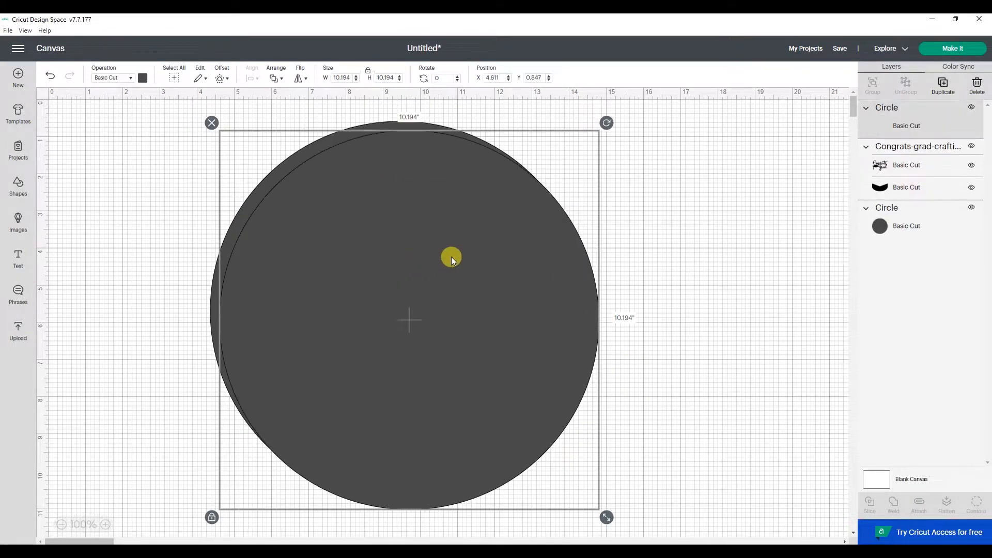
pyautogui.moveTo(597, 514); pyautogui.dragTo(557, 479)
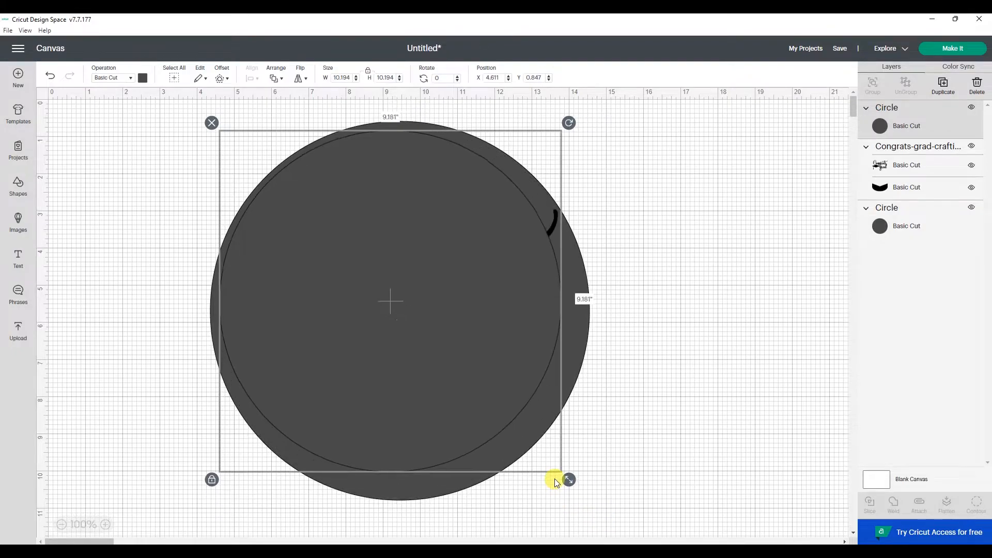
pyautogui.moveTo(434, 350); pyautogui.dragTo(444, 362)
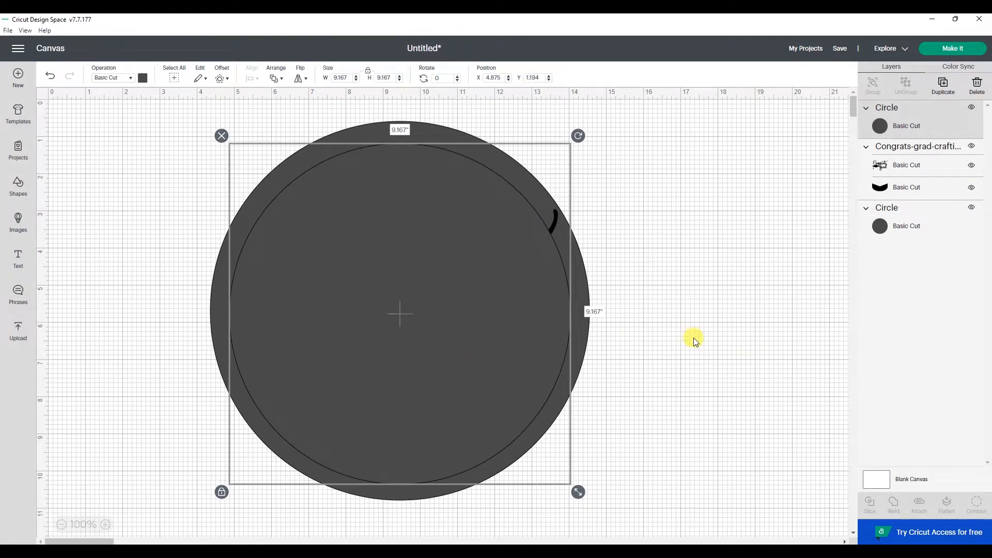
# Hide the Congrats grad design and center the two circles on each other horizontally and vertically
pyautogui.click(972, 146)
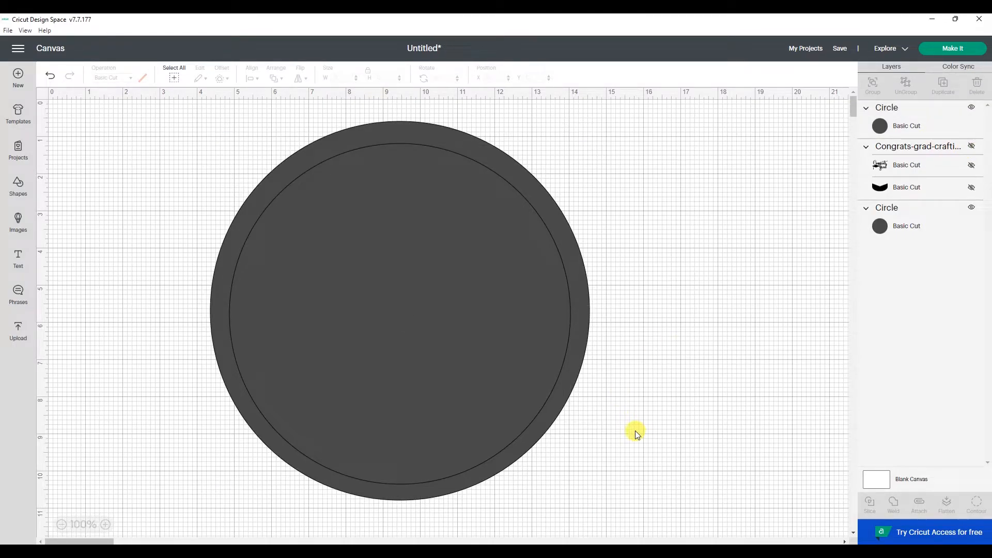
pyautogui.click(275, 242)
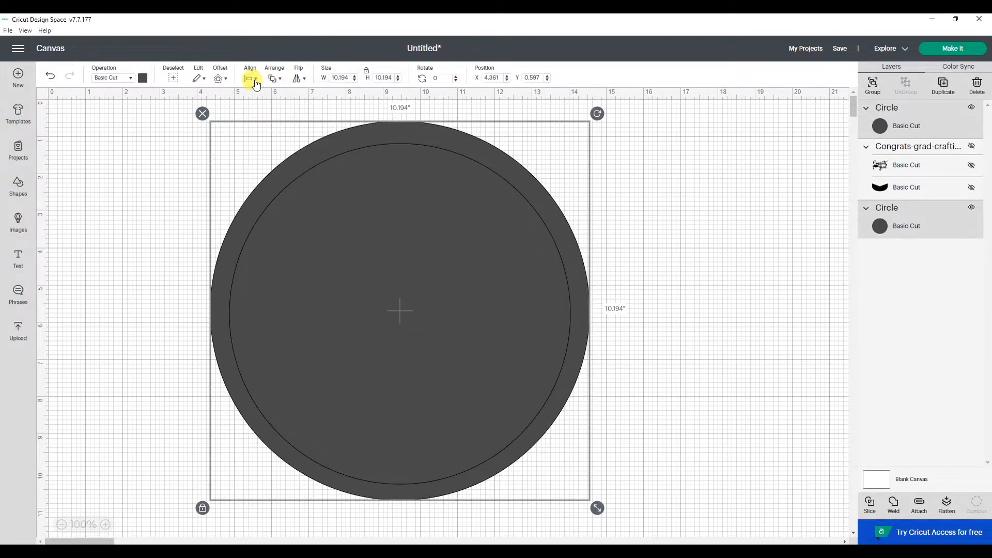
pyautogui.moveTo(255, 80)
pyautogui.click(273, 120)
pyautogui.moveTo(253, 79)
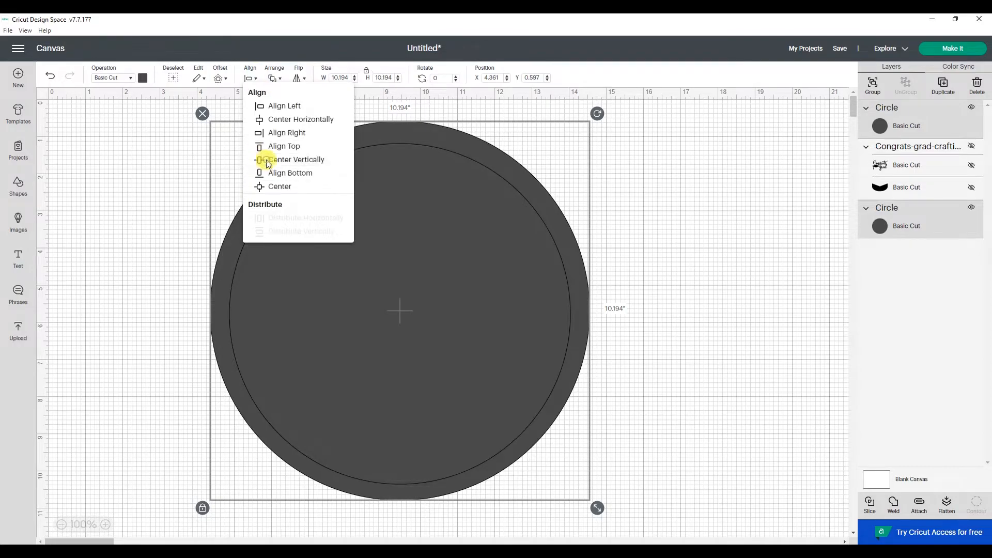
pyautogui.click(268, 161)
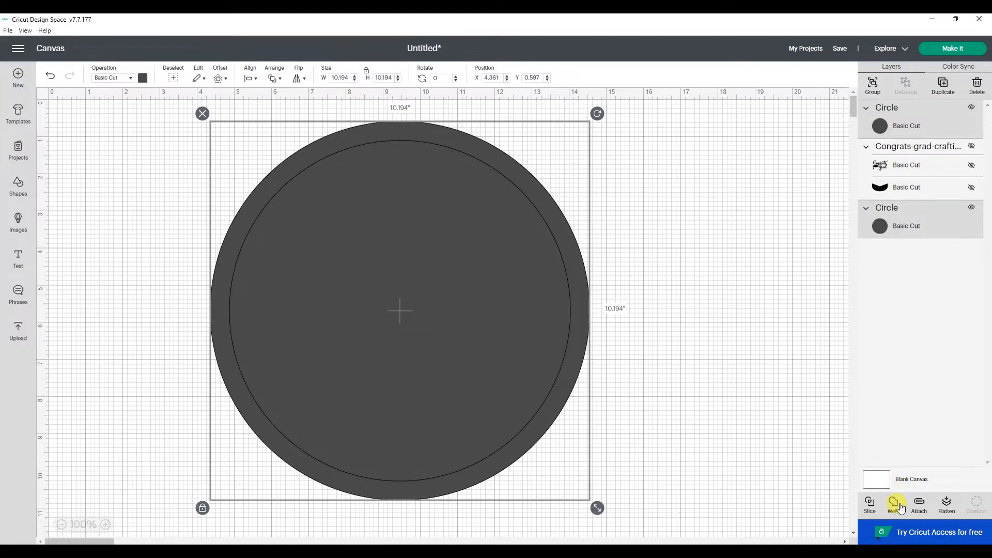
# Slice the two circles and move one inner disc and the outer ring apart
pyautogui.click(870, 505)
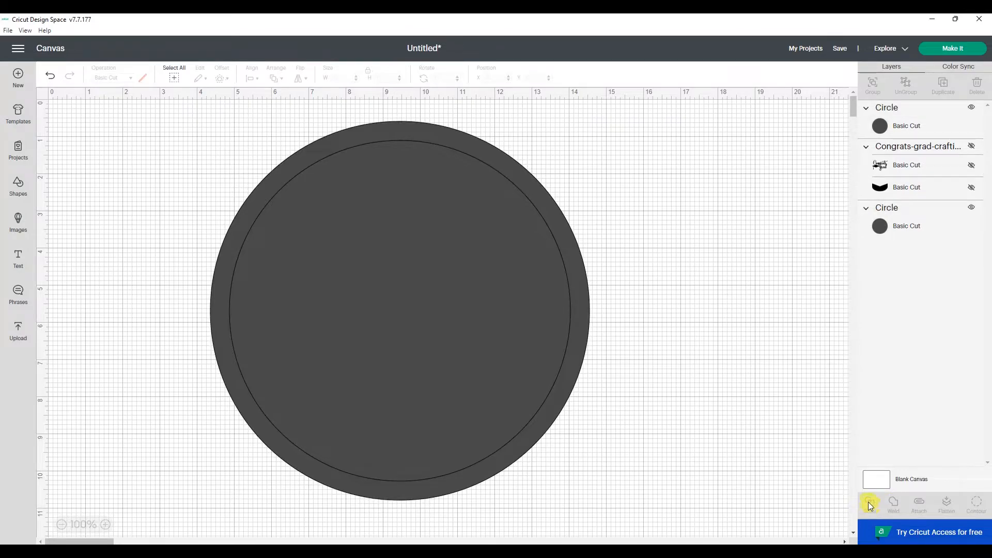
pyautogui.moveTo(448, 291); pyautogui.dragTo(680, 315)
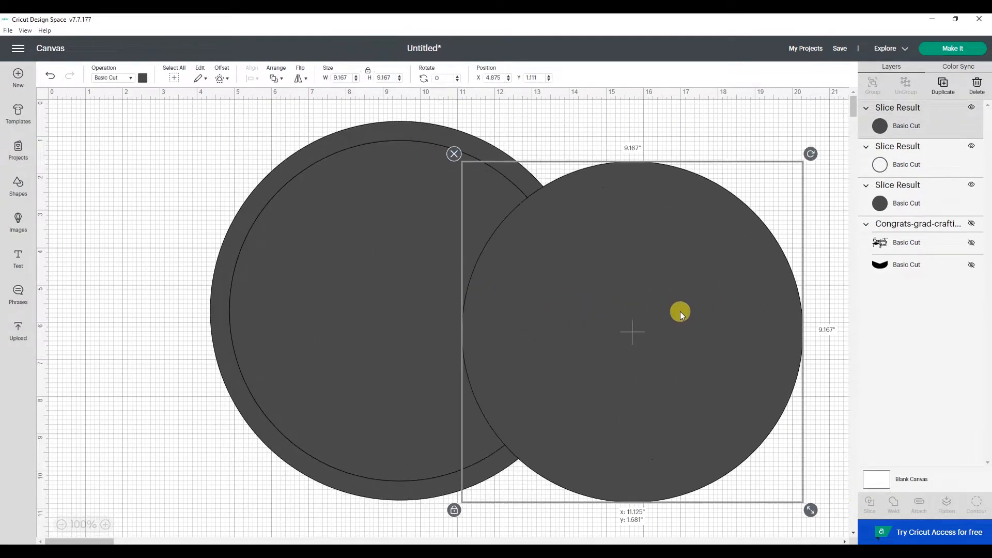
pyautogui.moveTo(424, 306); pyautogui.dragTo(215, 265)
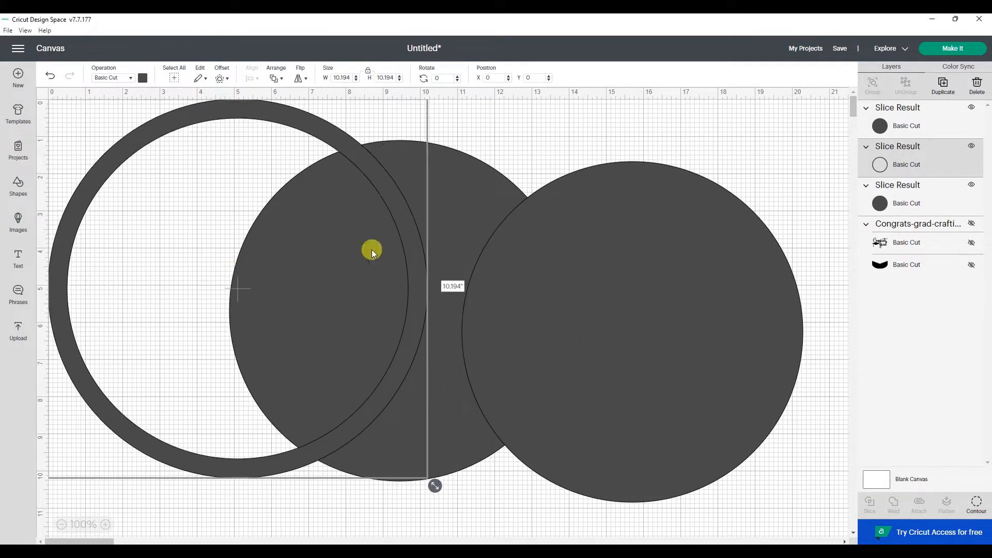
# Delete the two solid inner discs left over from slicing the circles
pyautogui.click(461, 215)
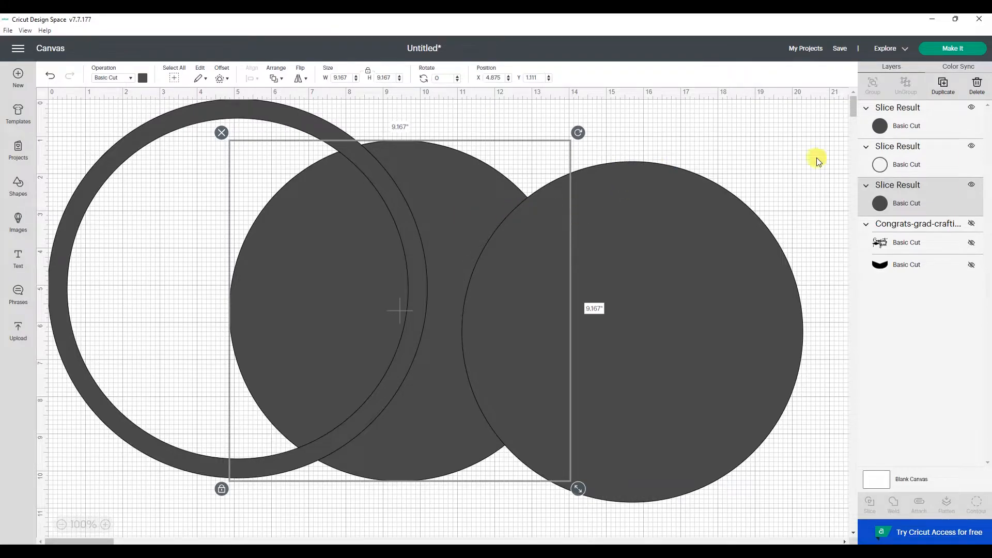
pyautogui.click(222, 133)
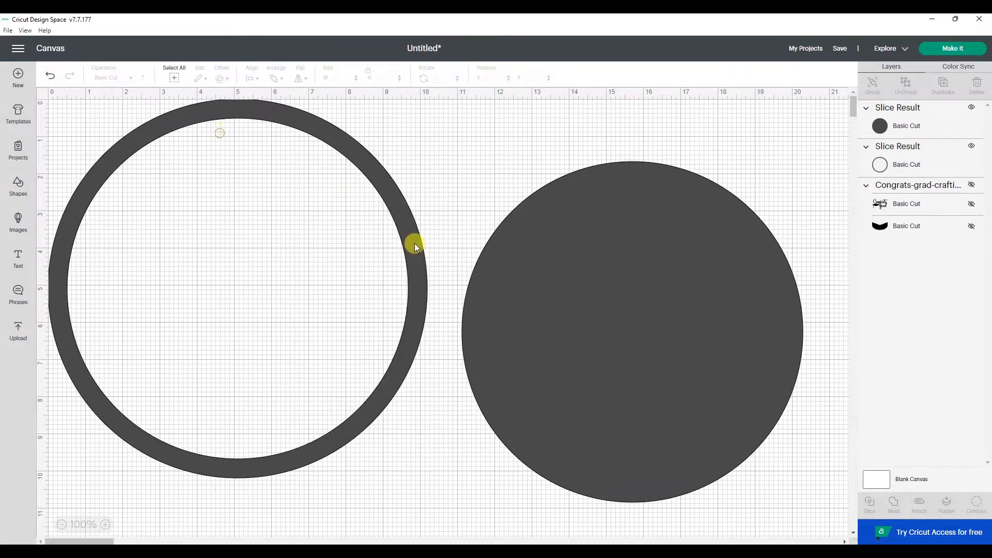
pyautogui.click(605, 283)
pyautogui.click(454, 154)
# Move the ring to the middle of the canvas, show the Congrats grad design again and fit the ring around it
pyautogui.moveTo(412, 266); pyautogui.dragTo(581, 297)
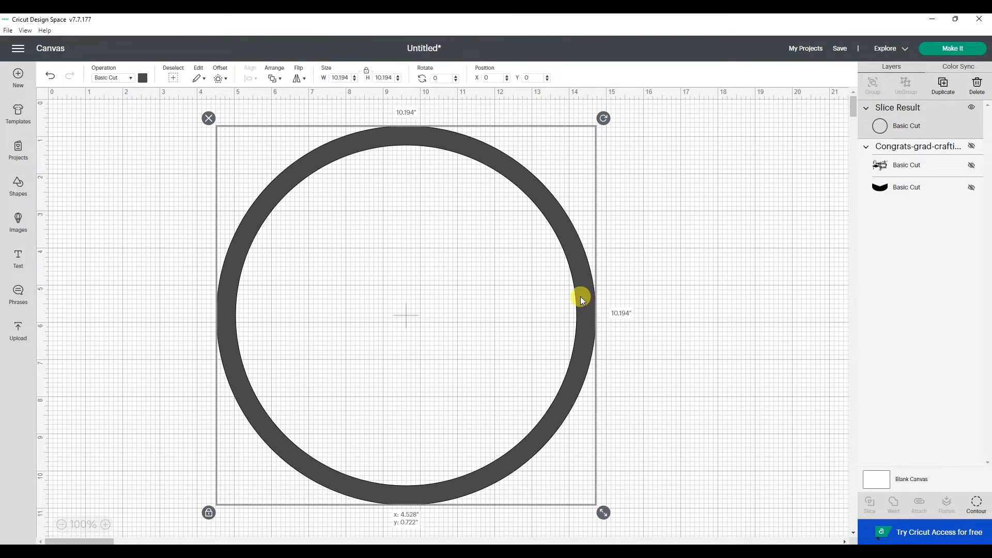
pyautogui.click(972, 147)
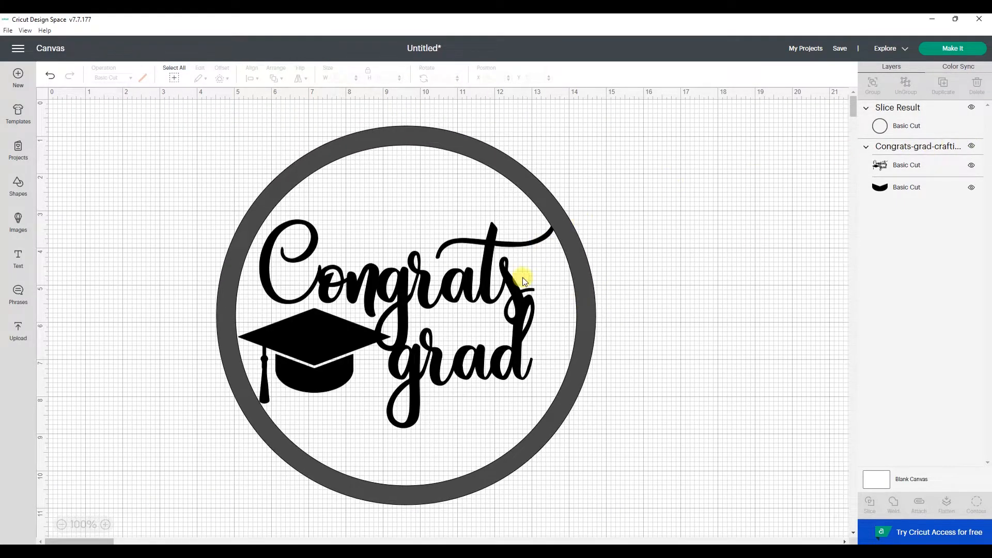
pyautogui.moveTo(538, 412)
pyautogui.mouseDown()
pyautogui.moveTo(547, 402)
pyautogui.moveTo(544, 411)
pyautogui.mouseUp()
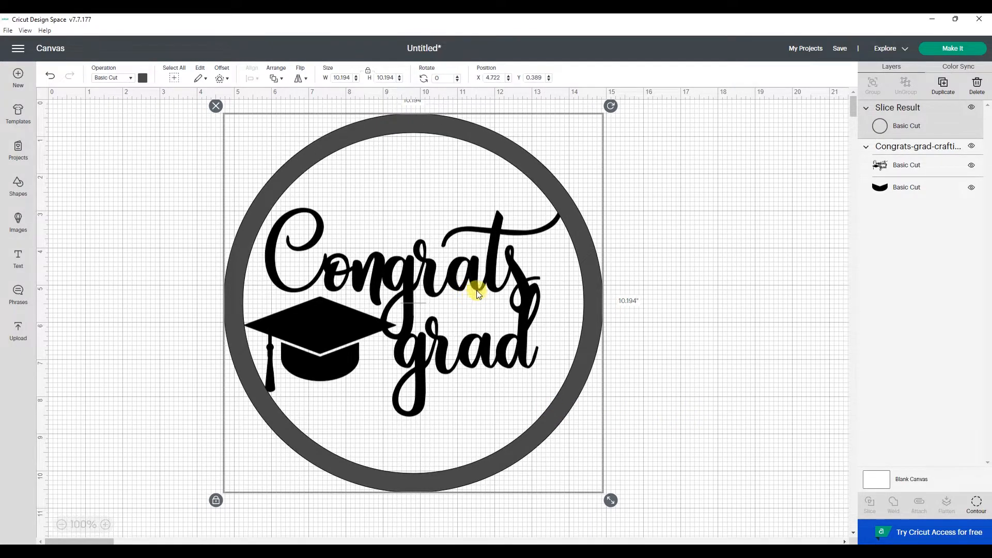
# Hide the ring and apply a 0.25 in rounded, welded offset to the Congrats grad design
pyautogui.click(970, 107)
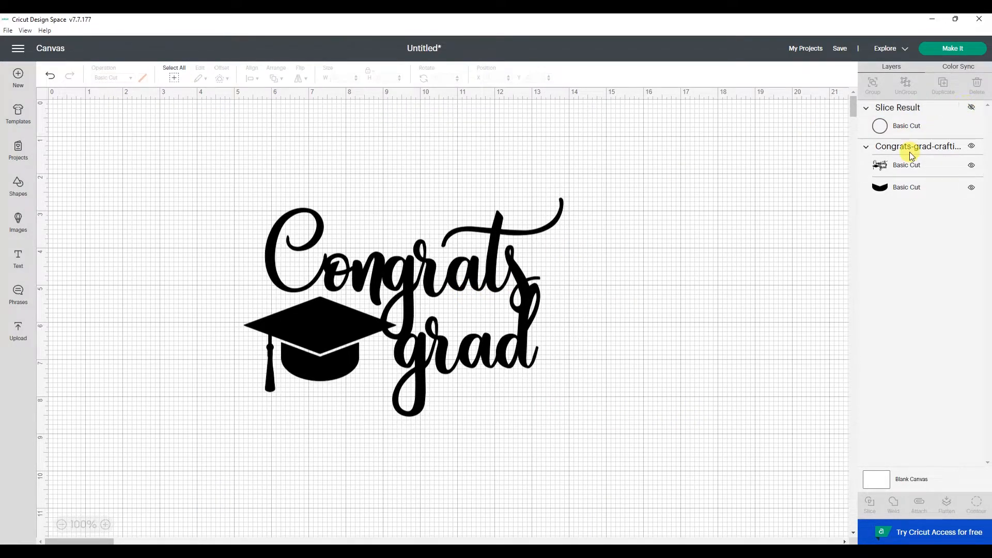
pyautogui.click(896, 149)
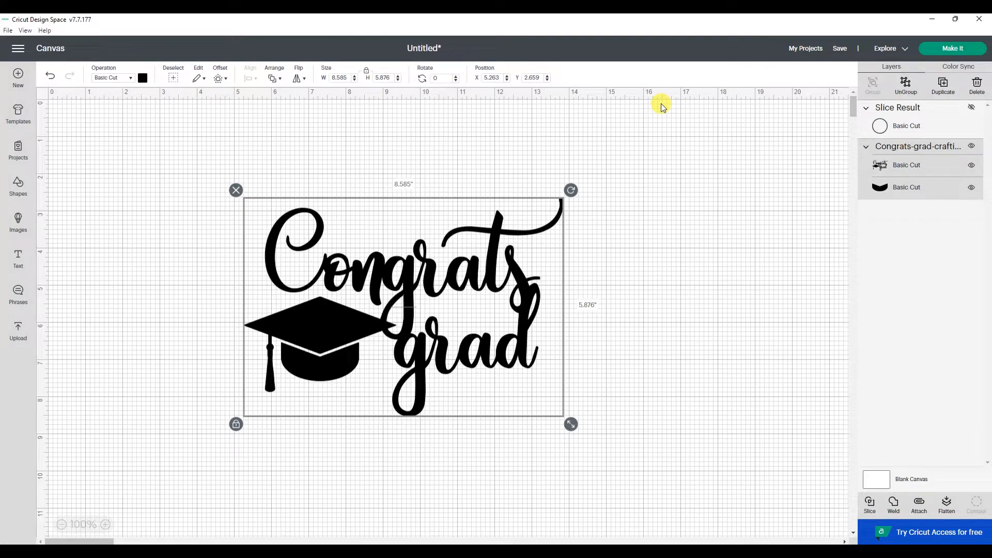
pyautogui.click(221, 79)
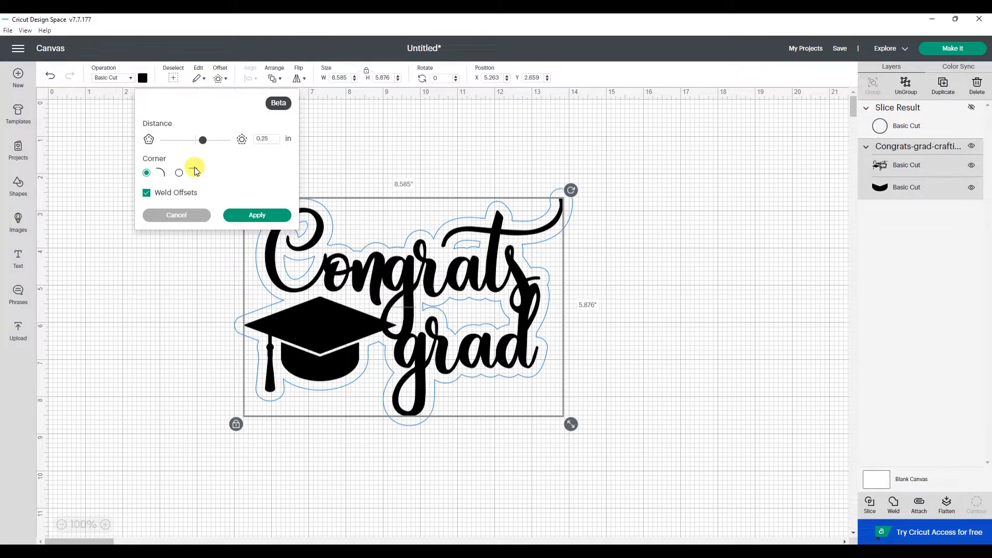
pyautogui.click(255, 215)
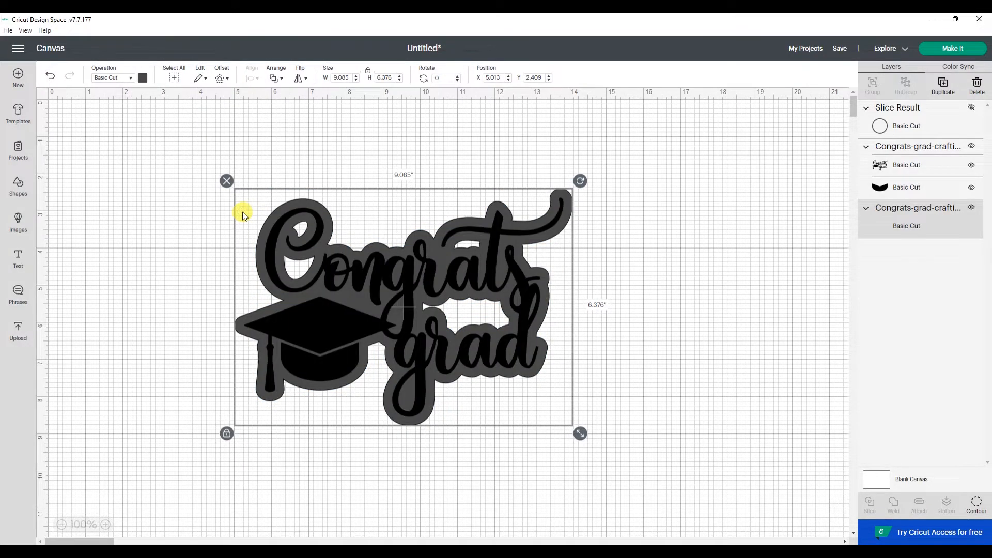
# Color the Congrats grad offset white, show the ring again and make it white as well
pyautogui.click(142, 78)
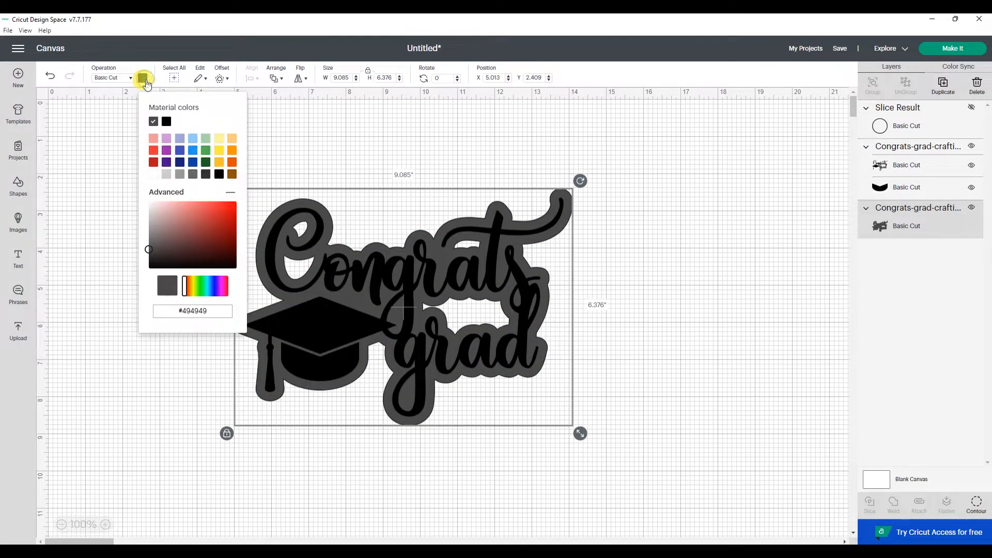
pyautogui.click(154, 175)
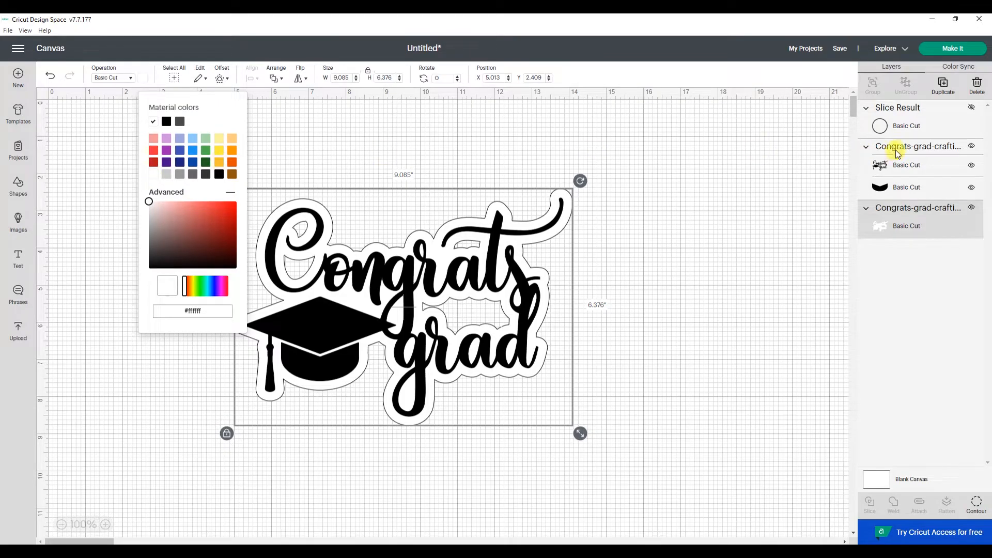
pyautogui.click(973, 108)
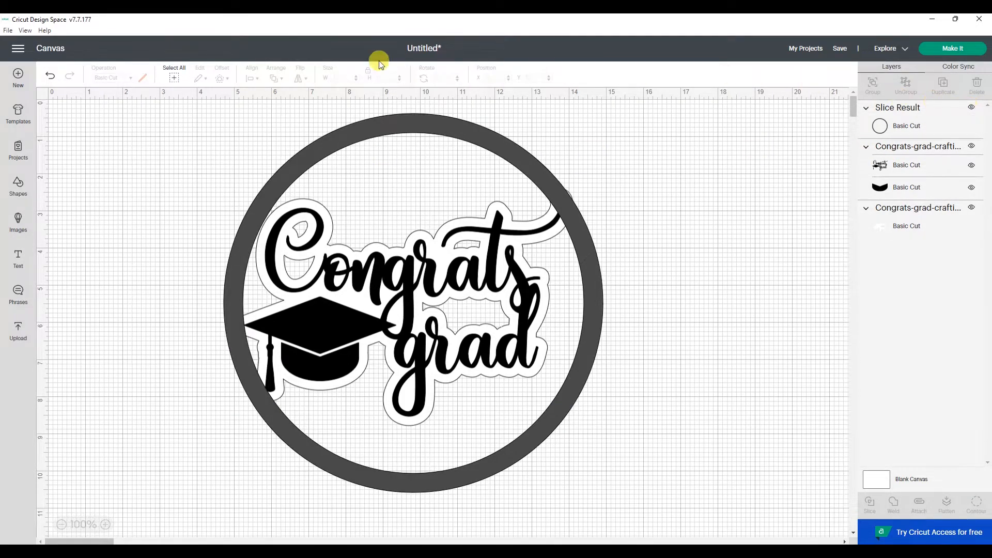
pyautogui.click(336, 149)
pyautogui.click(142, 78)
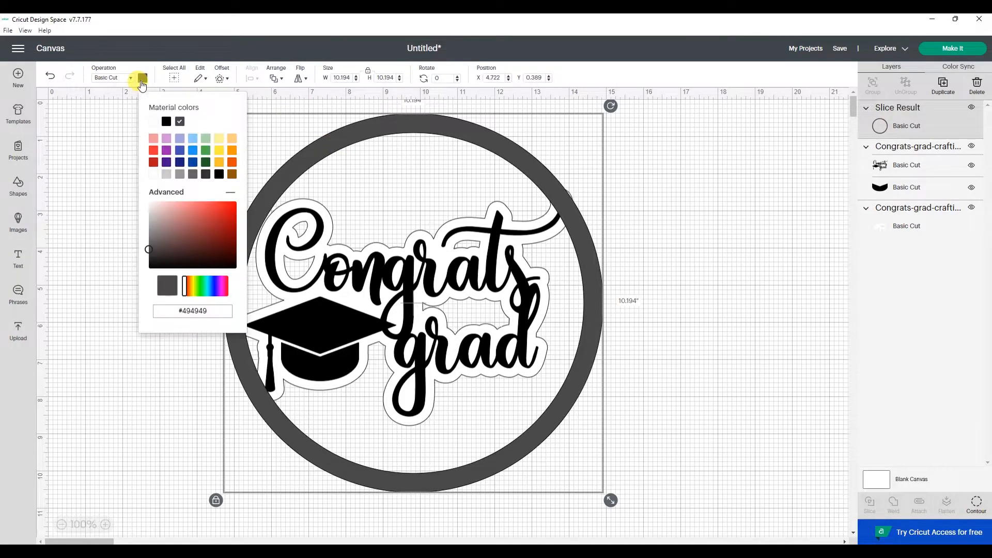
pyautogui.click(151, 122)
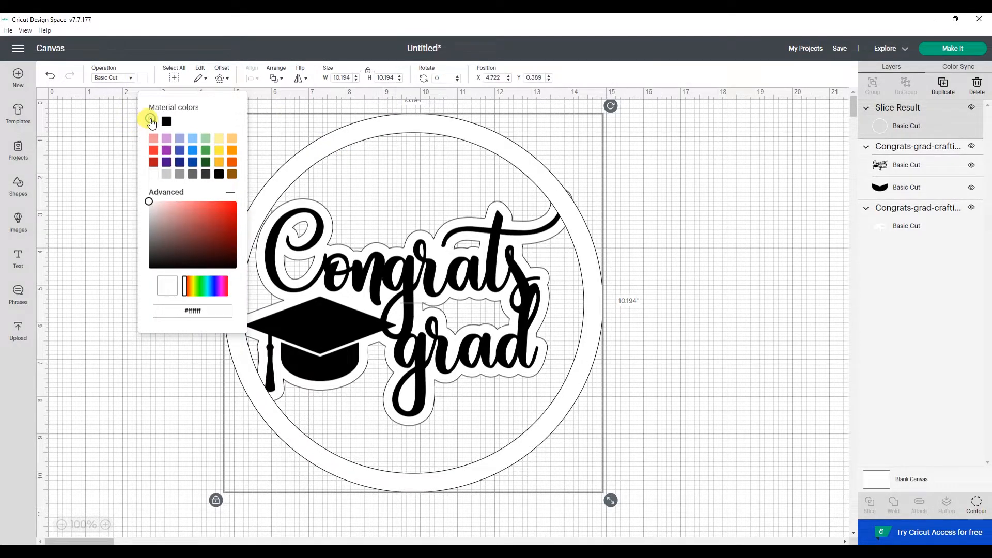
# Nudge the ring slightly upward over the Congrats grad offset and weld the two into one backing
pyautogui.click(694, 332)
pyautogui.click(589, 279)
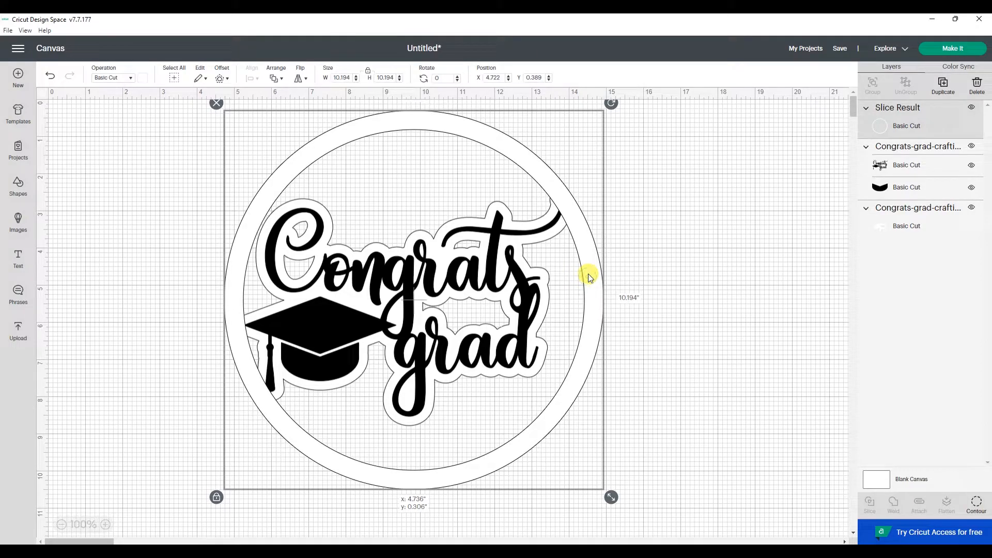
pyautogui.click(664, 309)
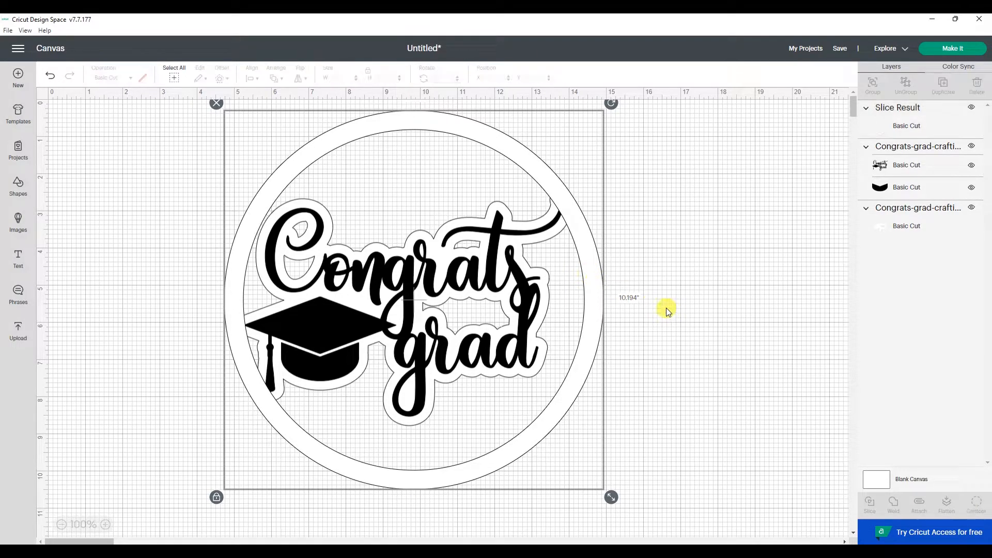
pyautogui.click(924, 209)
pyautogui.keyDown('shift'); pyautogui.click(916, 107); pyautogui.keyUp('shift')
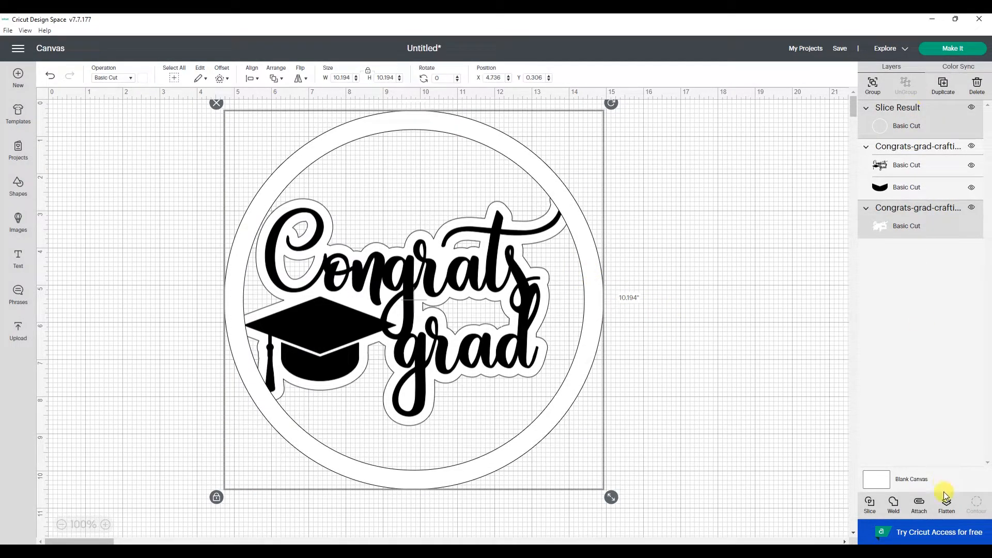
pyautogui.click(892, 505)
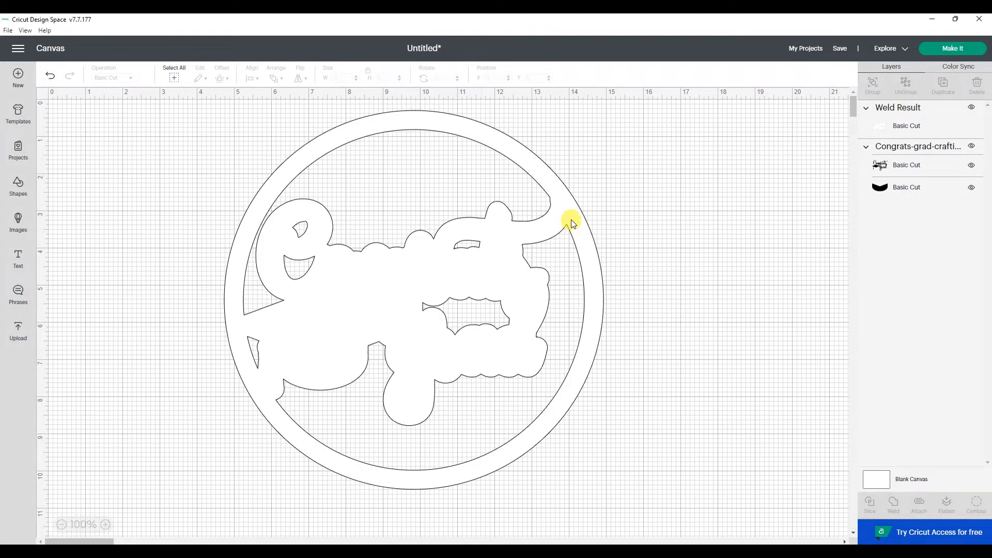
pyautogui.moveTo(572, 223)
pyautogui.mouseDown()
pyautogui.moveTo(508, 231)
pyautogui.moveTo(571, 224)
pyautogui.mouseUp()
pyautogui.hotkey('ctrl', 'z')
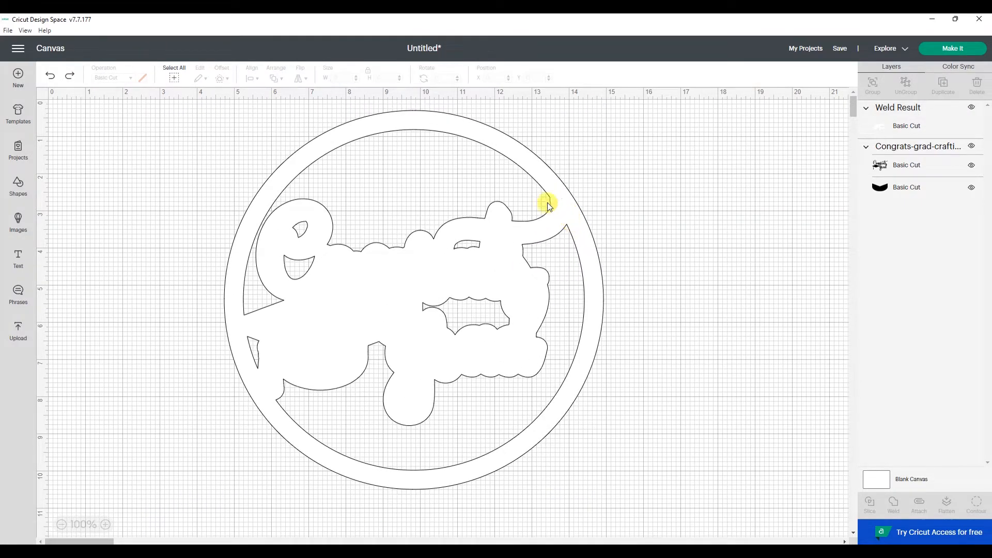
# Send the welded ring backing behind the Congrats grad lettering
pyautogui.click(284, 228)
pyautogui.click(278, 79)
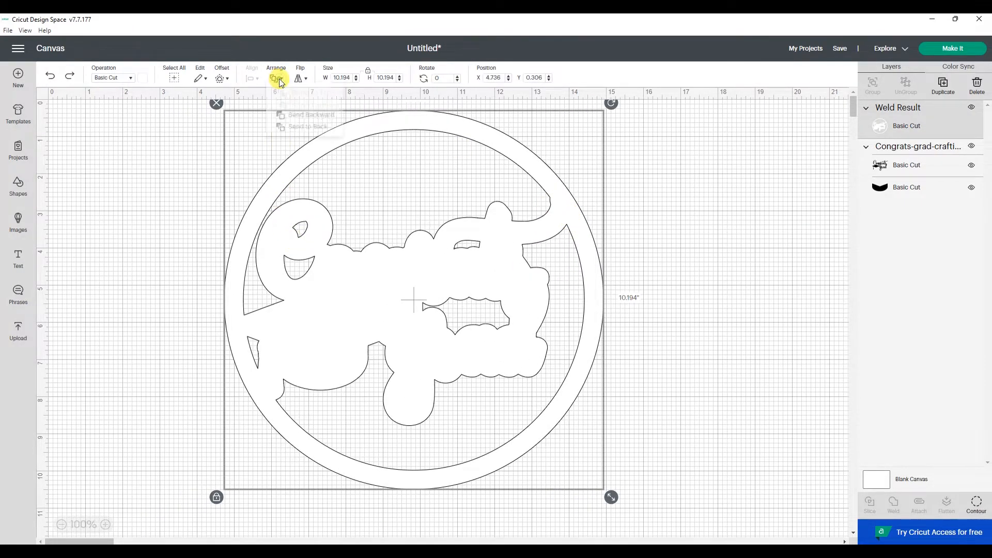
pyautogui.click(288, 132)
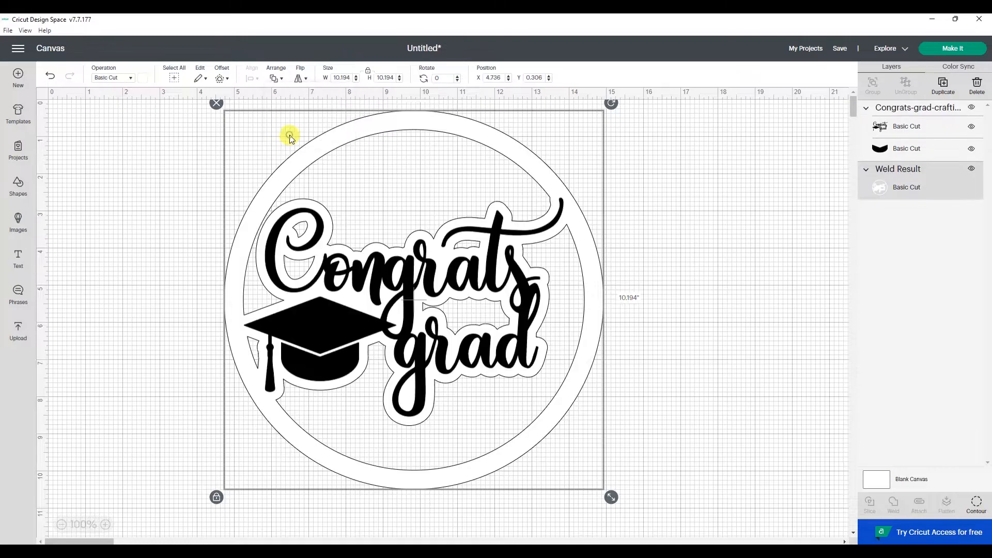
pyautogui.click(678, 252)
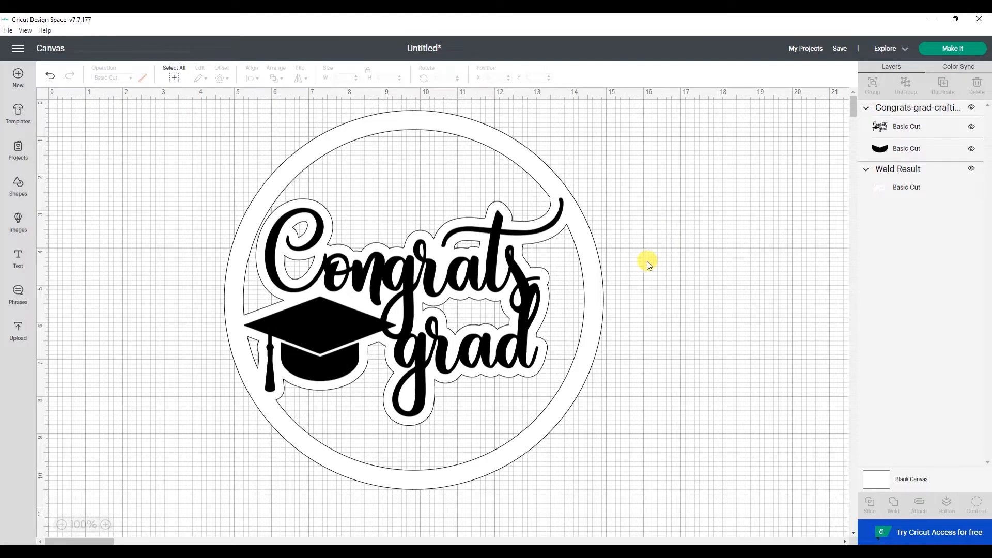
# Insert a 2 in wide star and place three copies along the lower curve of the ring
pyautogui.click(16, 185)
pyautogui.click(65, 168)
pyautogui.moveTo(101, 150); pyautogui.dragTo(315, 438)
pyautogui.rightClick(427, 467)
pyautogui.click(478, 288)
pyautogui.rightClick(531, 427)
pyautogui.click(548, 240)
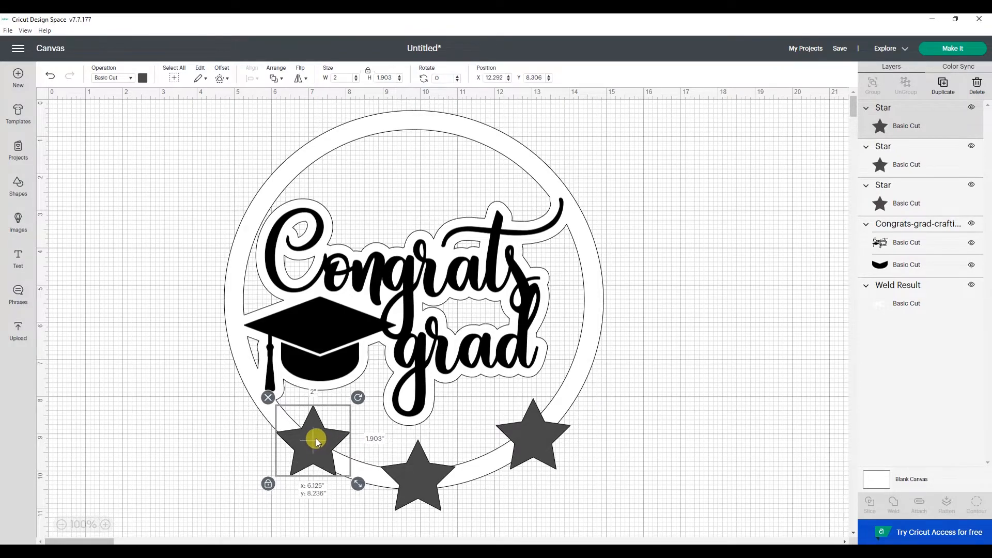
# Color the three stars black
pyautogui.click(524, 452)
pyautogui.keyDown('shift'); pyautogui.click(435, 472); pyautogui.keyUp('shift')
pyautogui.keyDown('shift'); pyautogui.click(312, 455); pyautogui.keyUp('shift')
pyautogui.click(143, 78)
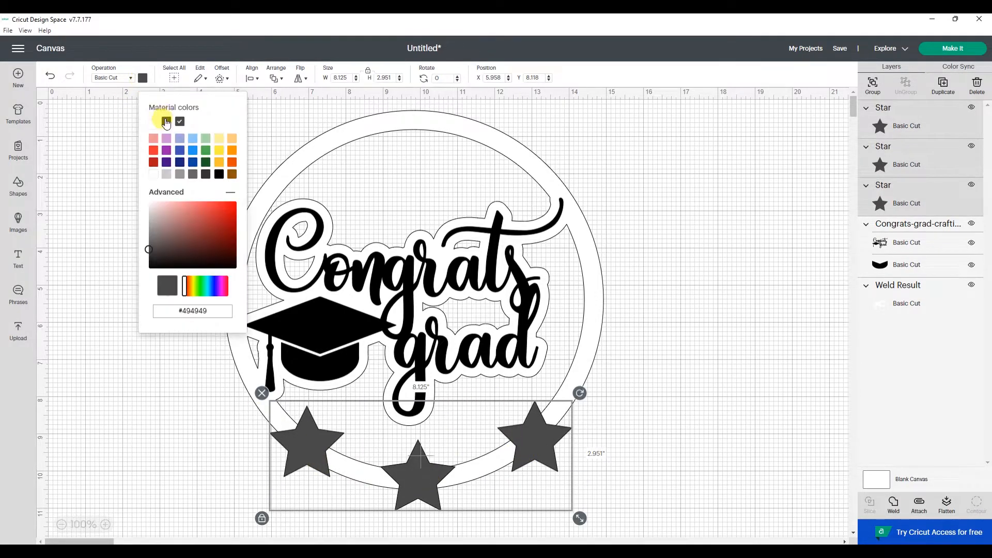
pyautogui.click(166, 121)
pyautogui.click(680, 253)
# Duplicate one star and place the copy on the ring's right side beside the word grad
pyautogui.click(542, 441)
pyautogui.hotkey('ctrl', 'c')
pyautogui.hotkey('ctrl', 'v')
pyautogui.moveTo(539, 458); pyautogui.dragTo(580, 392)
pyautogui.hotkey('ctrl', 'z')
pyautogui.moveTo(89, 158); pyautogui.dragTo(580, 353)
# Select all four stars on the ring and color them medium green
pyautogui.keyDown('shift'); pyautogui.click(535, 444); pyautogui.keyUp('shift')
pyautogui.keyDown('shift'); pyautogui.click(420, 480); pyautogui.keyUp('shift')
pyautogui.keyDown('shift'); pyautogui.click(309, 449); pyautogui.keyUp('shift')
pyautogui.click(142, 79)
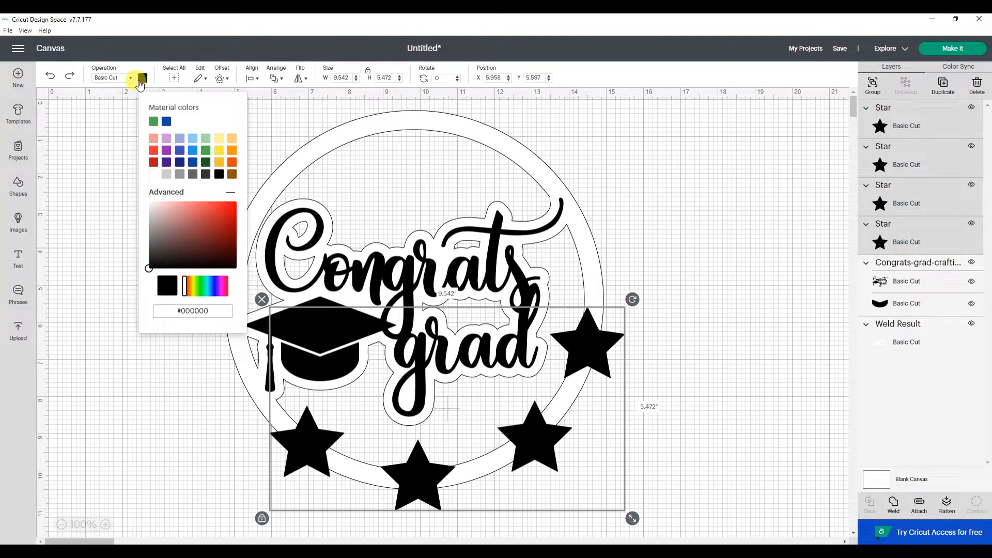
pyautogui.click(205, 161)
pyautogui.click(205, 149)
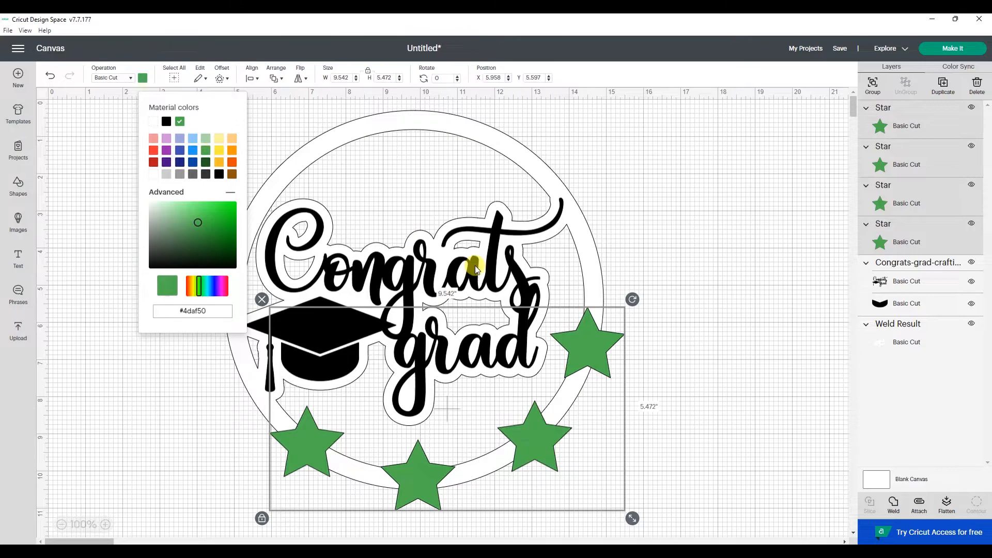
# Color the Congrats grad lettering and cap the same green as the stars
pyautogui.click(475, 267)
pyautogui.click(142, 78)
pyautogui.click(180, 121)
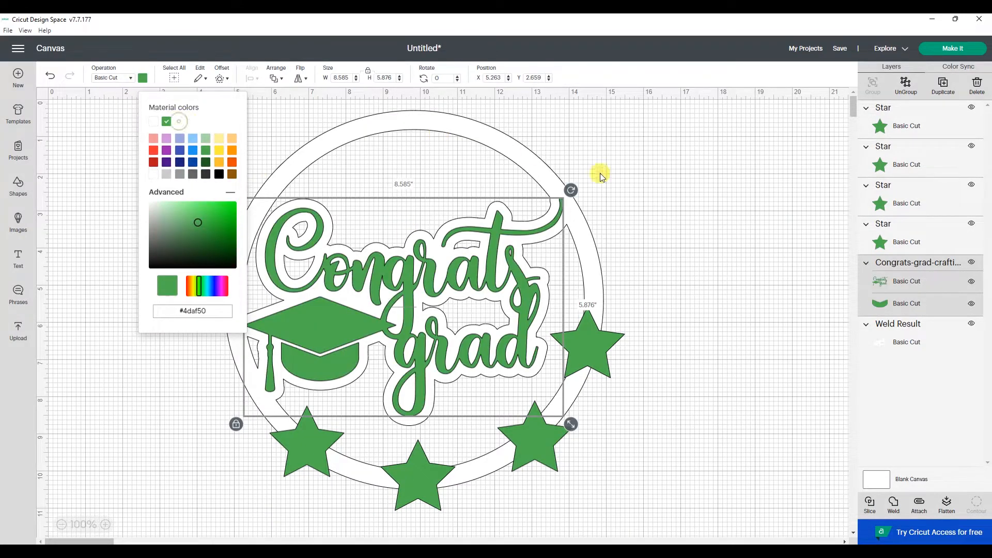
pyautogui.click(600, 175)
# Color the welded ring backing dark blue
pyautogui.click(543, 162)
pyautogui.click(142, 78)
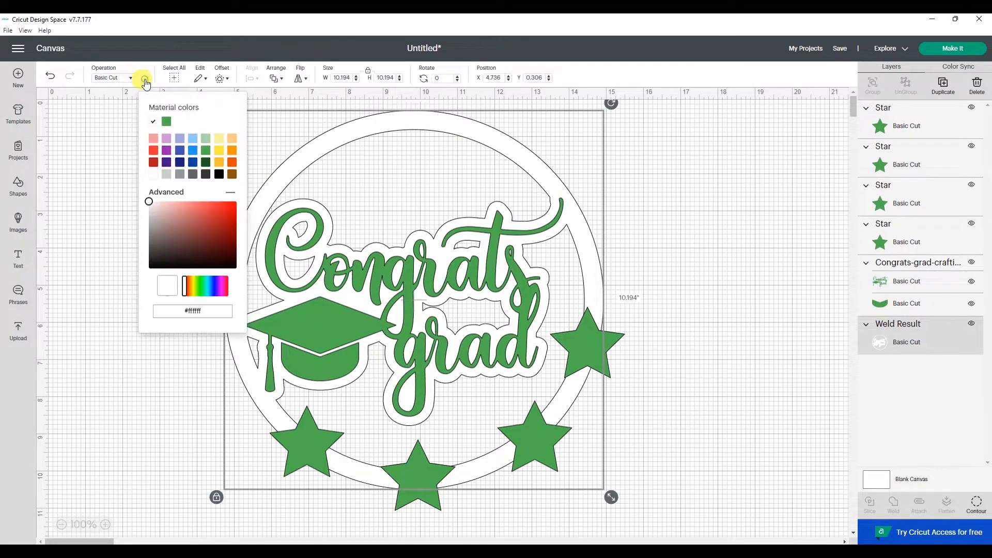
pyautogui.click(192, 156)
pyautogui.click(662, 201)
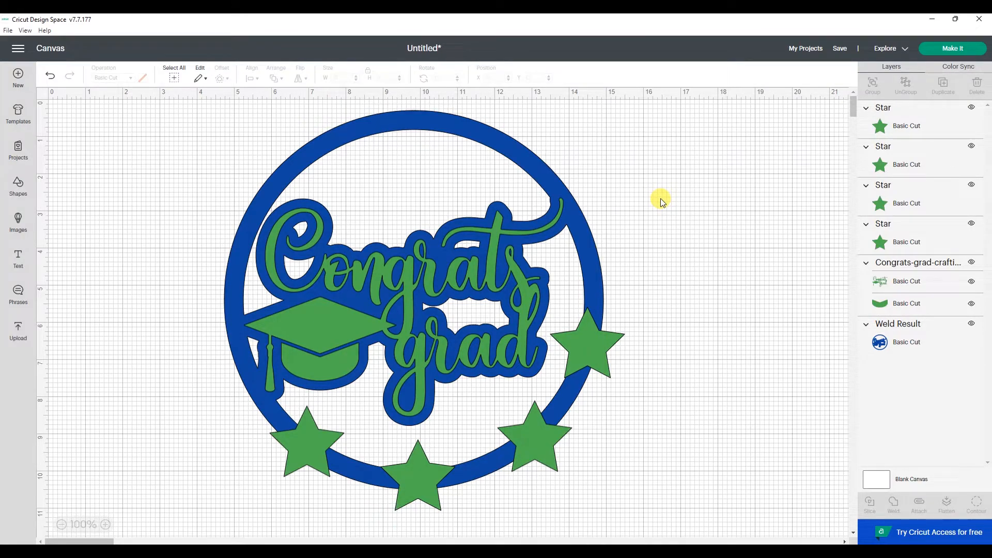
# Apply a 0.139 in square-cornered offset to the star on the ring's right side and color the offset dark blue
pyautogui.click(600, 336)
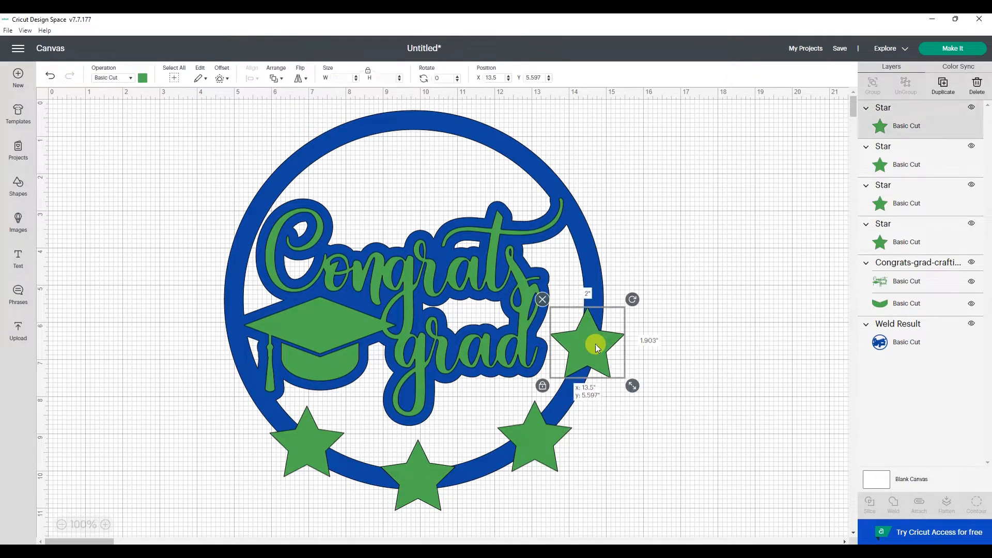
pyautogui.click(228, 82)
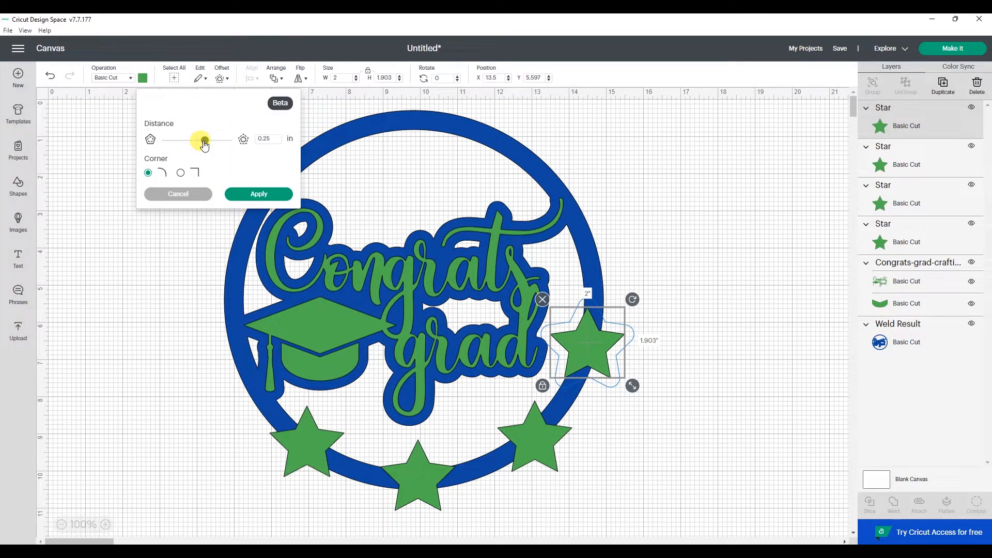
pyautogui.click(181, 174)
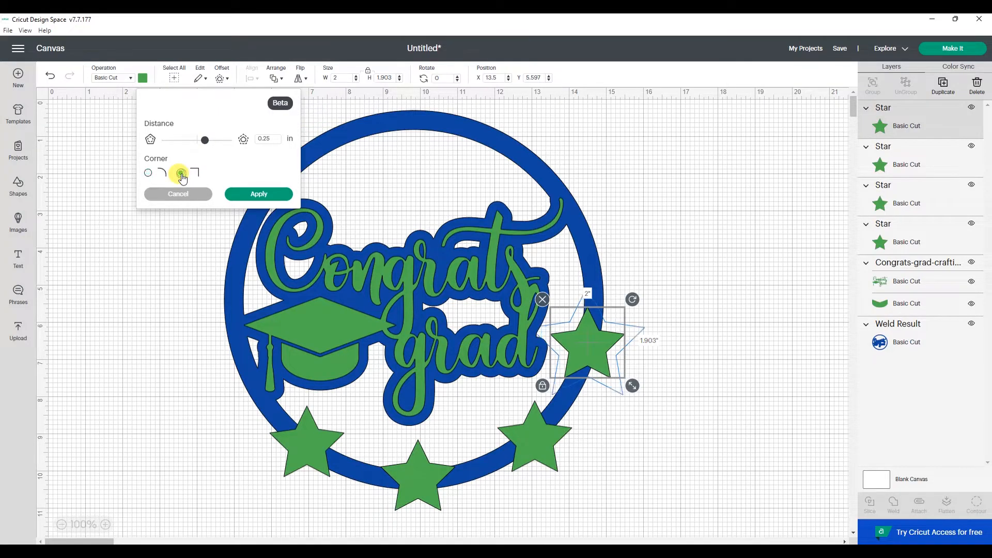
pyautogui.click(235, 195)
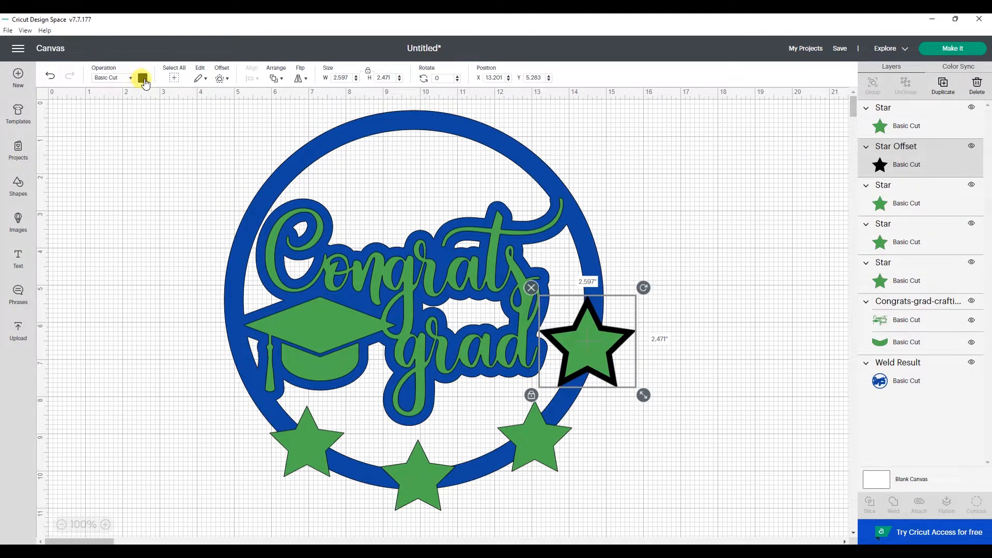
pyautogui.click(143, 77)
pyautogui.click(153, 121)
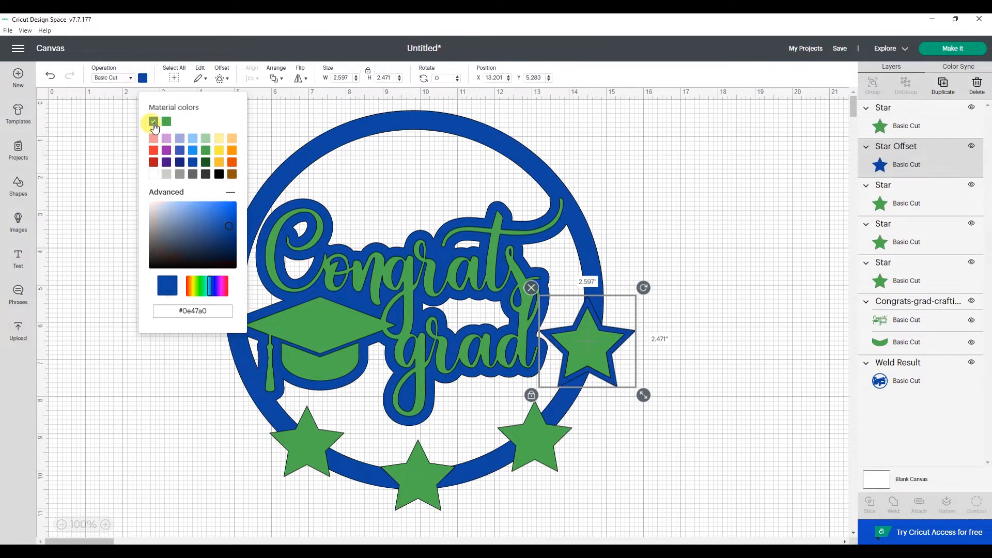
# Give the lower-right star the same square-cornered 0.139 in offset and color it dark blue
pyautogui.click(542, 432)
pyautogui.click(221, 79)
pyautogui.click(243, 194)
pyautogui.click(142, 78)
pyautogui.click(153, 121)
# Add a matching 0.139 in square-cornered offset in dark blue behind the bottom middle star
pyautogui.click(417, 472)
pyautogui.click(221, 78)
pyautogui.click(243, 194)
pyautogui.click(143, 78)
pyautogui.click(153, 121)
# Apply a square-cornered 0.139 in offset to the lower-left star and color the offset dark blue
pyautogui.click(307, 443)
pyautogui.click(220, 78)
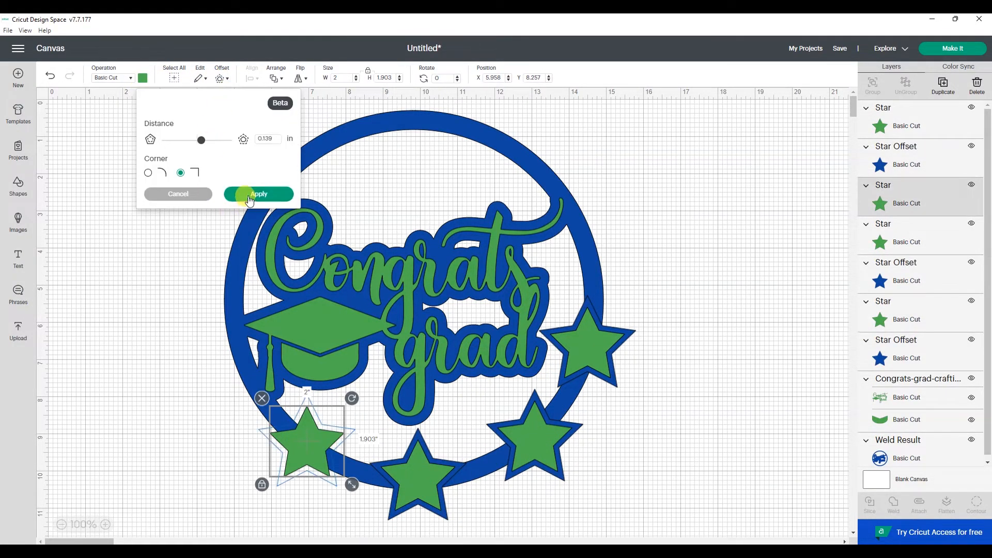
pyautogui.click(243, 194)
pyautogui.click(143, 78)
pyautogui.click(153, 121)
pyautogui.click(679, 266)
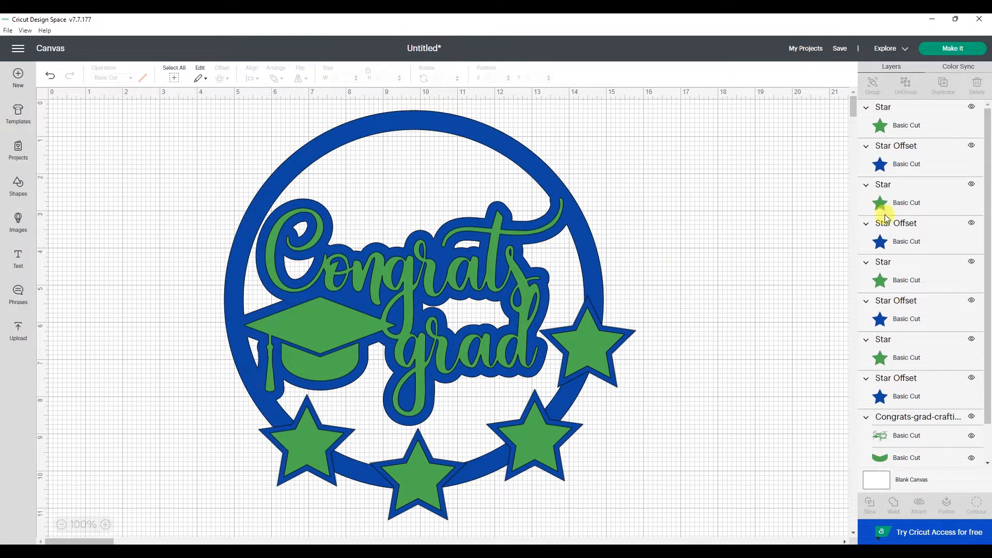
# Weld all four dark blue star offsets and the ring backing into a single shape
pyautogui.click(908, 147)
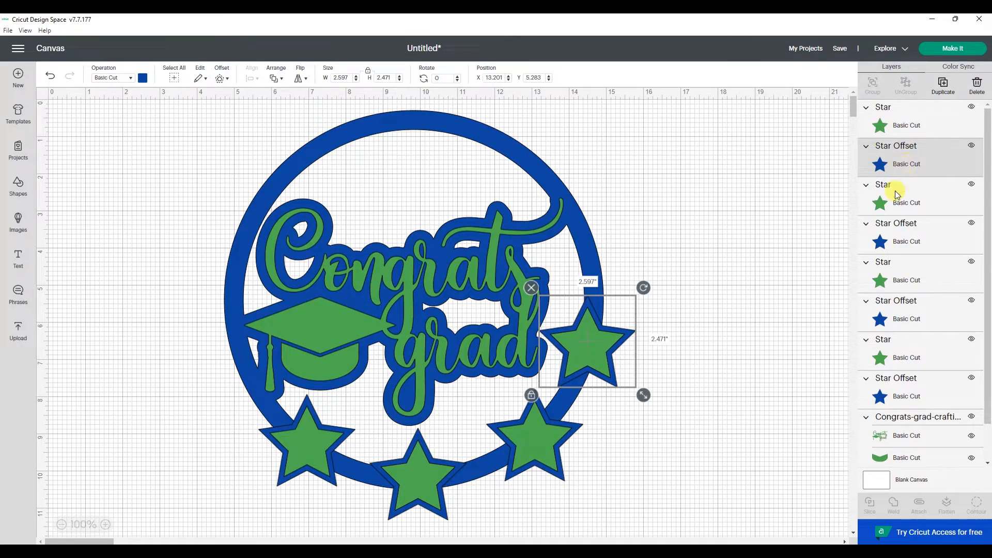
pyautogui.keyDown('shift'); pyautogui.click(888, 227); pyautogui.keyUp('shift')
pyautogui.keyDown('shift'); pyautogui.click(886, 302); pyautogui.keyUp('shift')
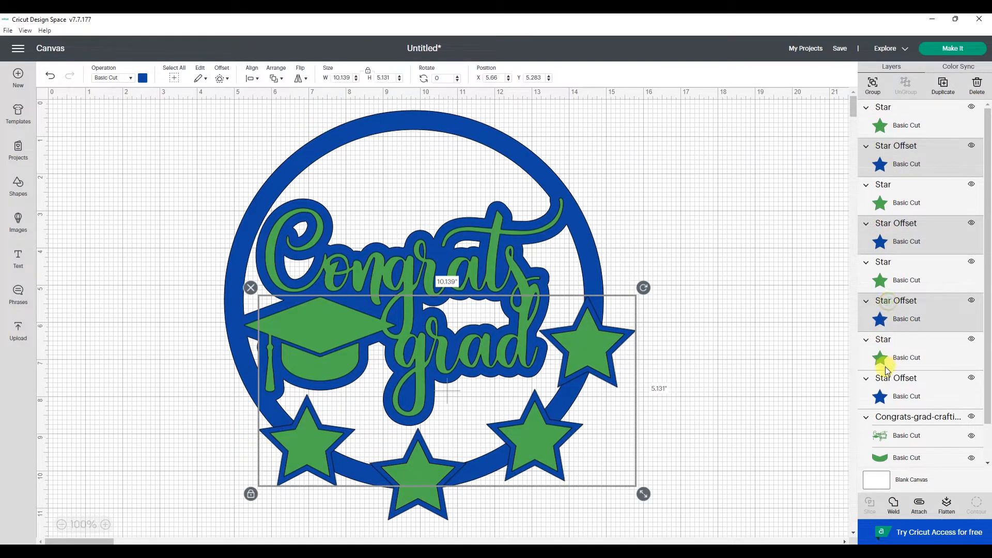
pyautogui.keyDown('shift'); pyautogui.click(885, 380); pyautogui.keyUp('shift')
pyautogui.scroll(-1, 931, 364)
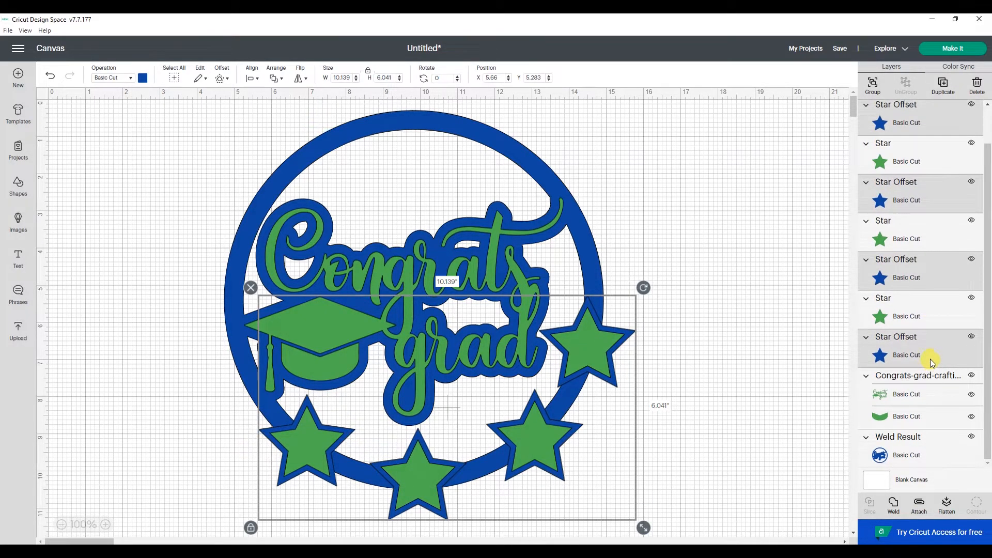
pyautogui.keyDown('shift'); pyautogui.click(900, 438); pyautogui.keyUp('shift')
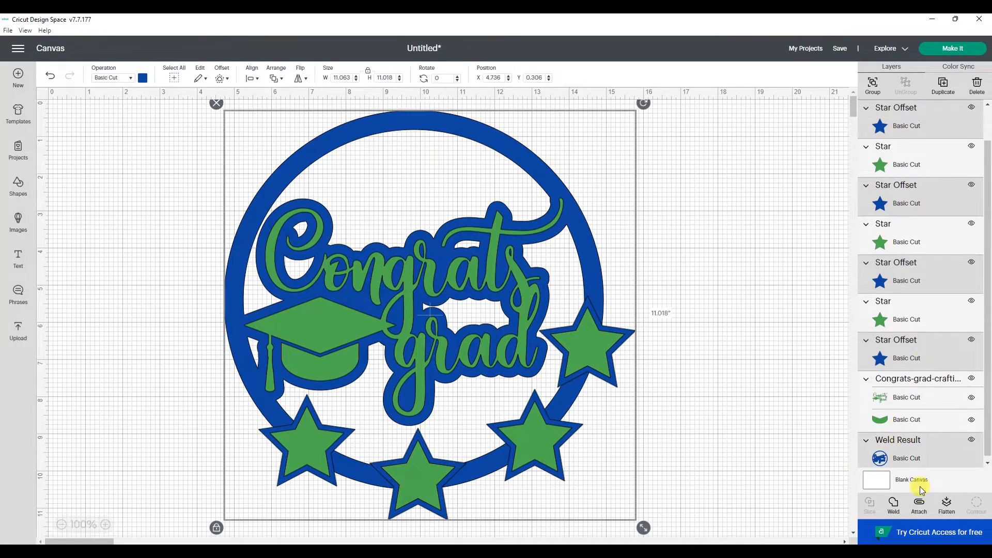
pyautogui.click(894, 506)
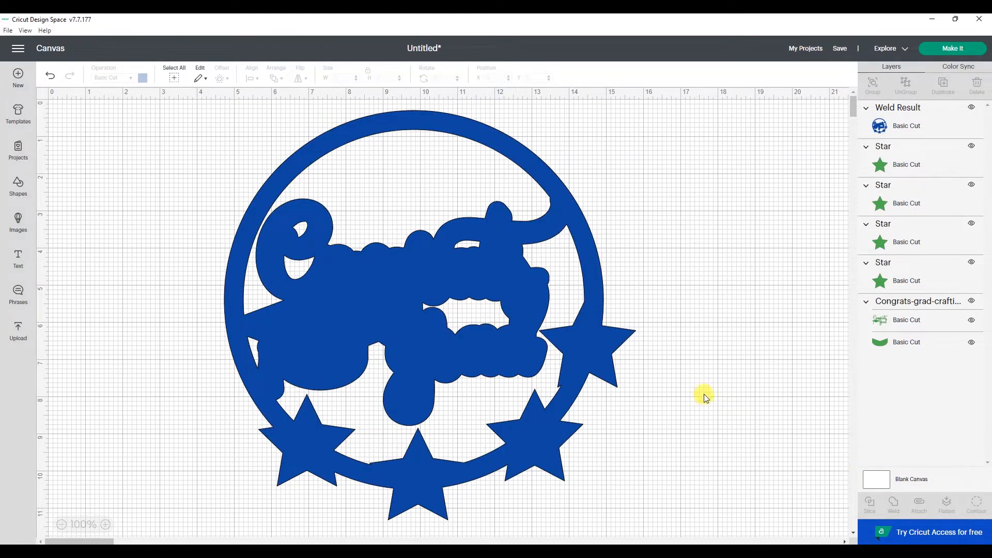
# Send the welded blue backing behind the green stars and the Congrats grad lettering
pyautogui.click(598, 351)
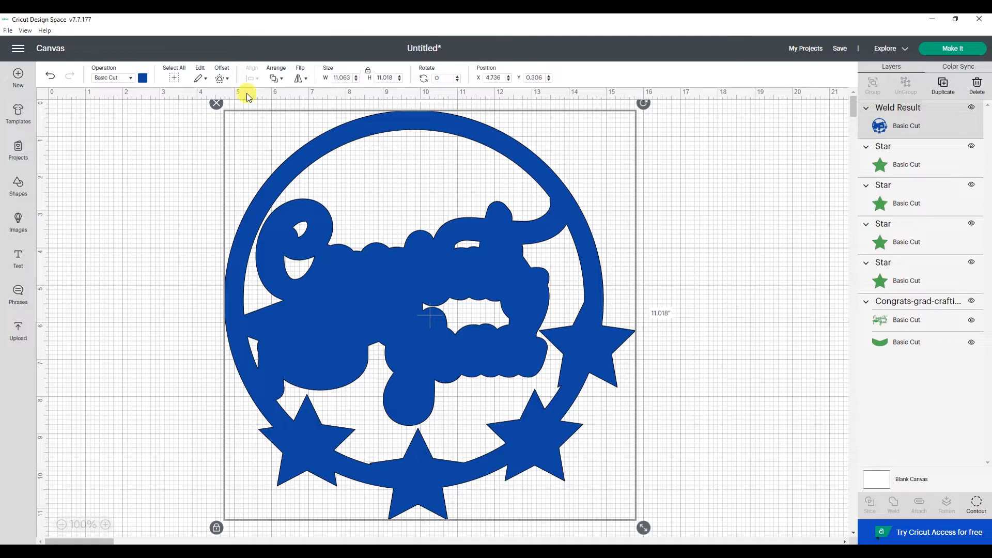
pyautogui.click(274, 79)
pyautogui.click(303, 134)
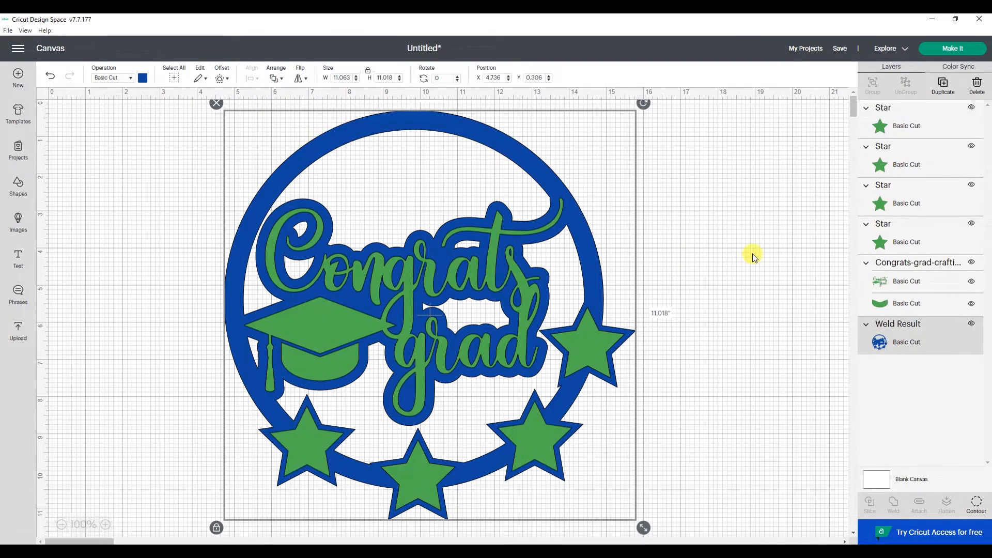
pyautogui.click(718, 247)
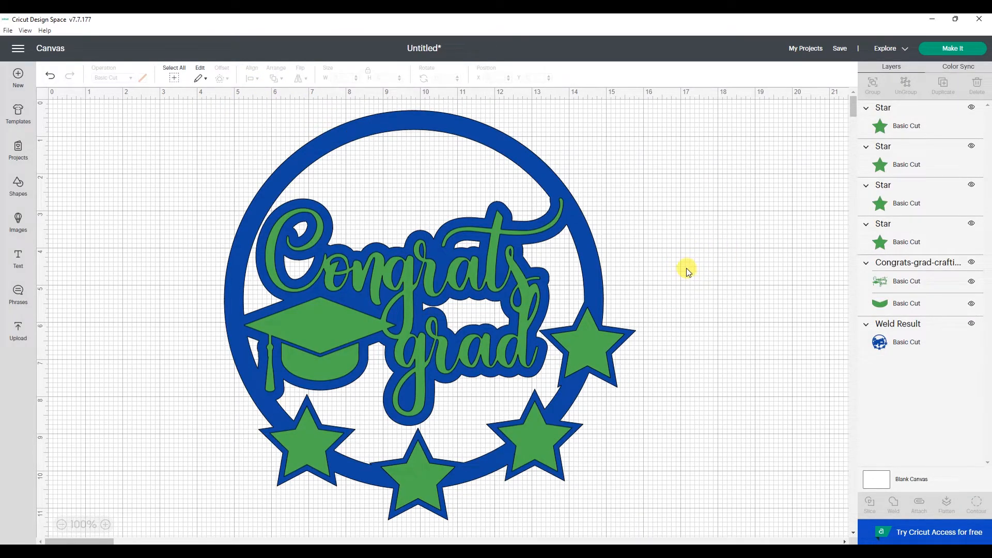
# Attach the four green stars and the Congrats grad design together as one cutting layer
pyautogui.click(895, 110)
pyautogui.keyDown('shift'); pyautogui.click(890, 147); pyautogui.keyUp('shift')
pyautogui.keyDown('shift'); pyautogui.click(889, 191); pyautogui.keyUp('shift')
pyautogui.keyDown('shift'); pyautogui.click(887, 229); pyautogui.keyUp('shift')
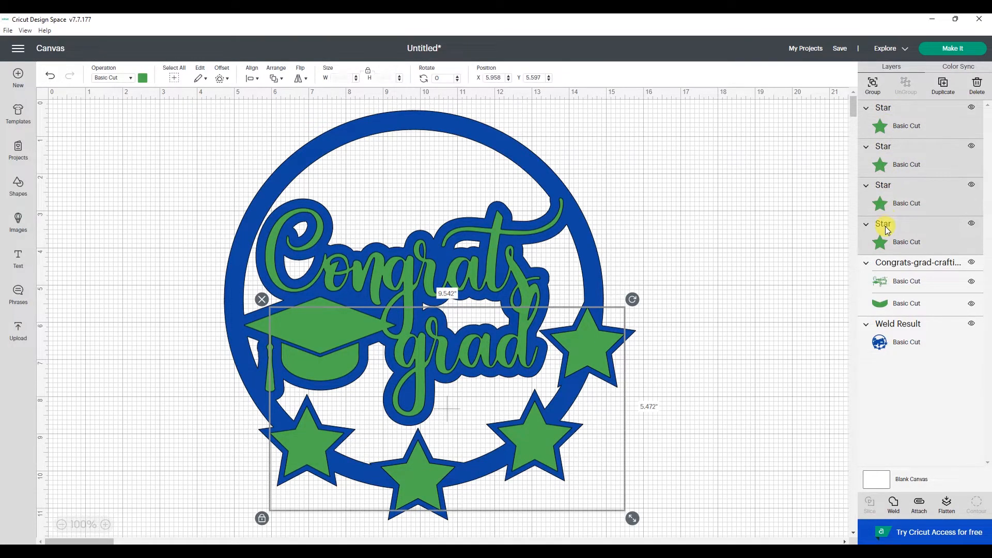
pyautogui.keyDown('shift'); pyautogui.click(881, 269); pyautogui.keyUp('shift')
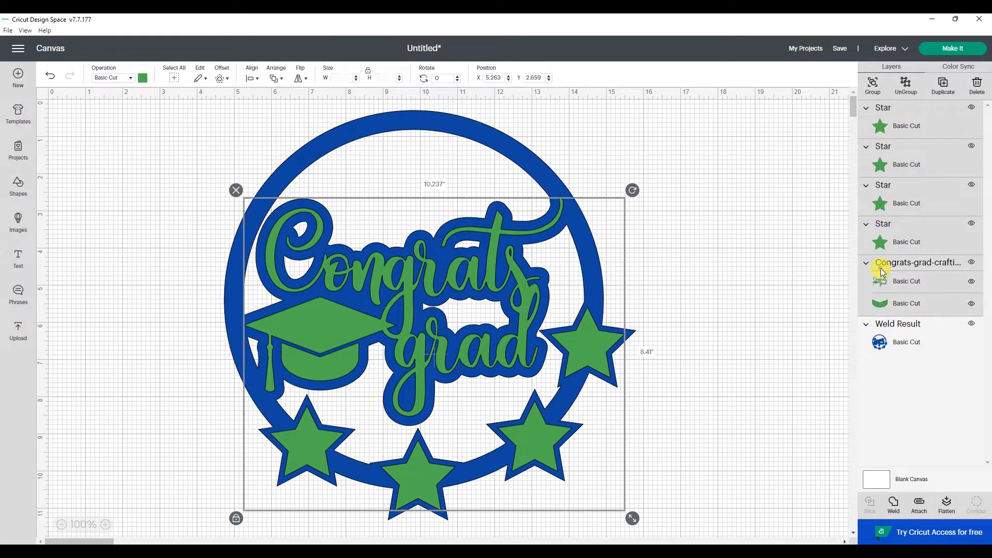
pyautogui.click(919, 512)
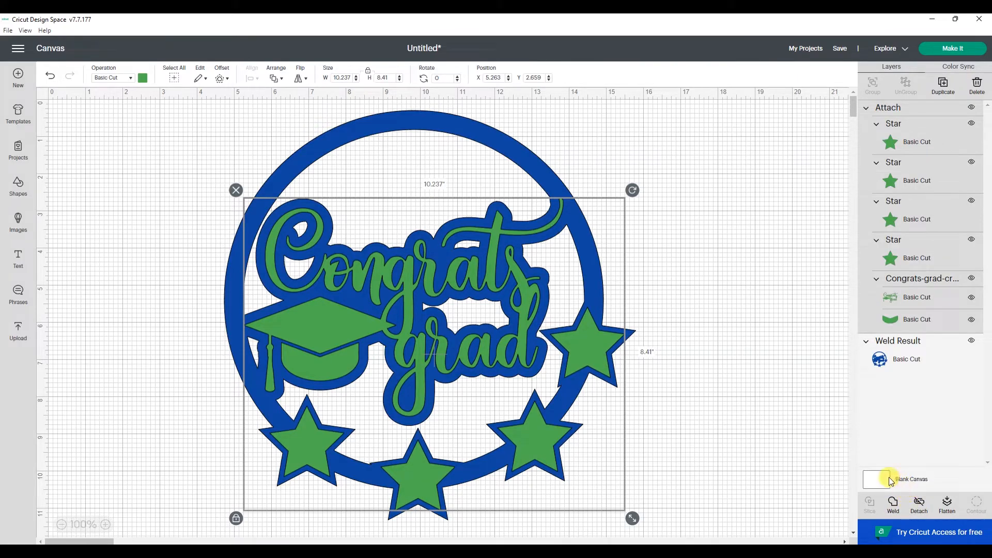
# Move the attached green layer off the blue backing to show the separate pieces, and undo the moves
pyautogui.moveTo(448, 287); pyautogui.dragTo(663, 235)
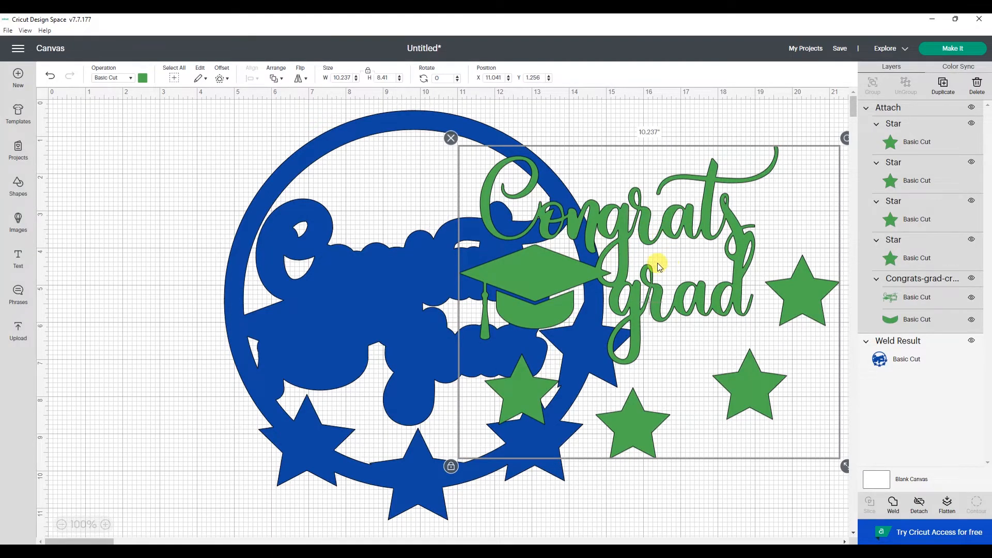
pyautogui.moveTo(602, 275); pyautogui.dragTo(680, 298)
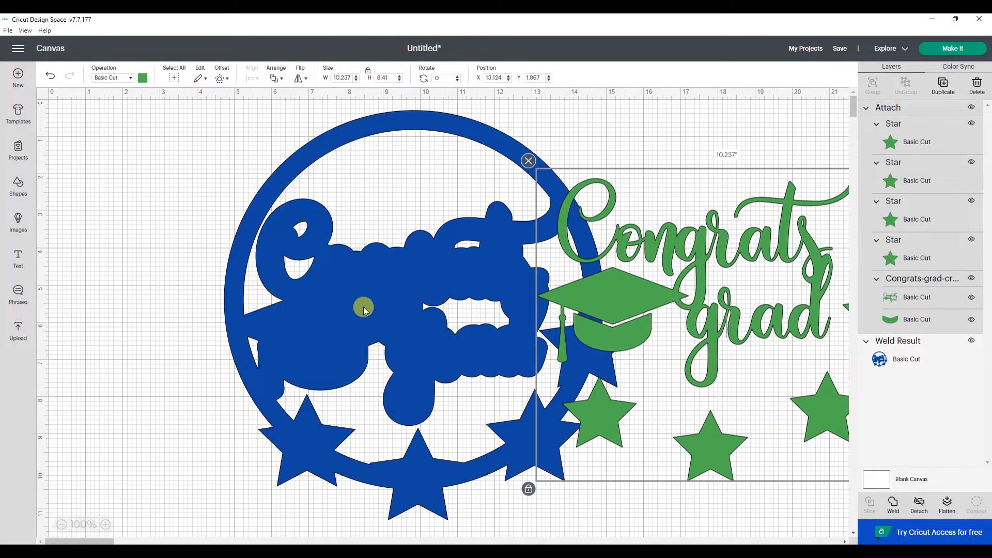
pyautogui.hotkey('ctrl', 'z')
pyautogui.hotkey('ctrl', 'z')
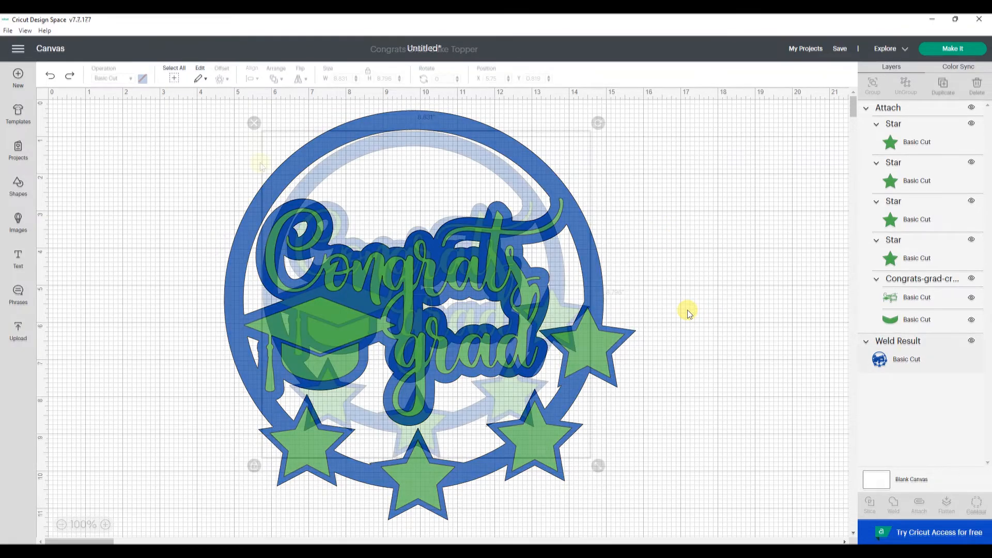
# Add a 0.125 in square-cornered offset around the welded blue backing and color the offset white
pyautogui.click(224, 80)
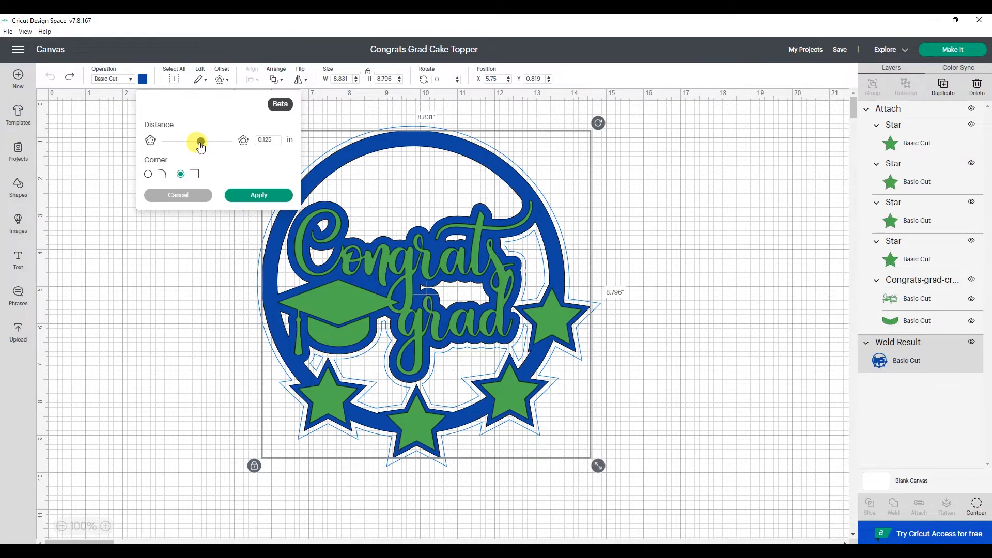
pyautogui.click(240, 193)
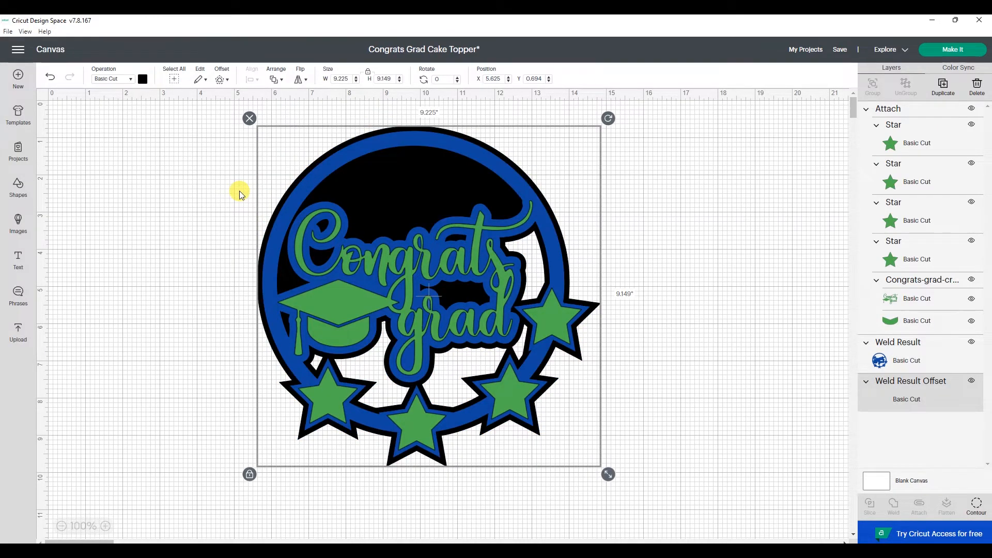
pyautogui.click(143, 79)
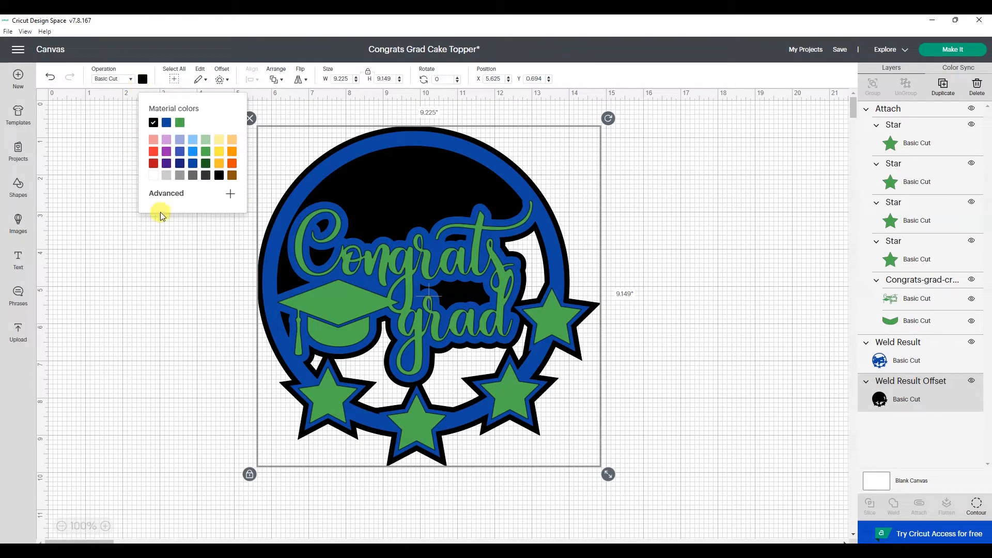
pyautogui.click(153, 175)
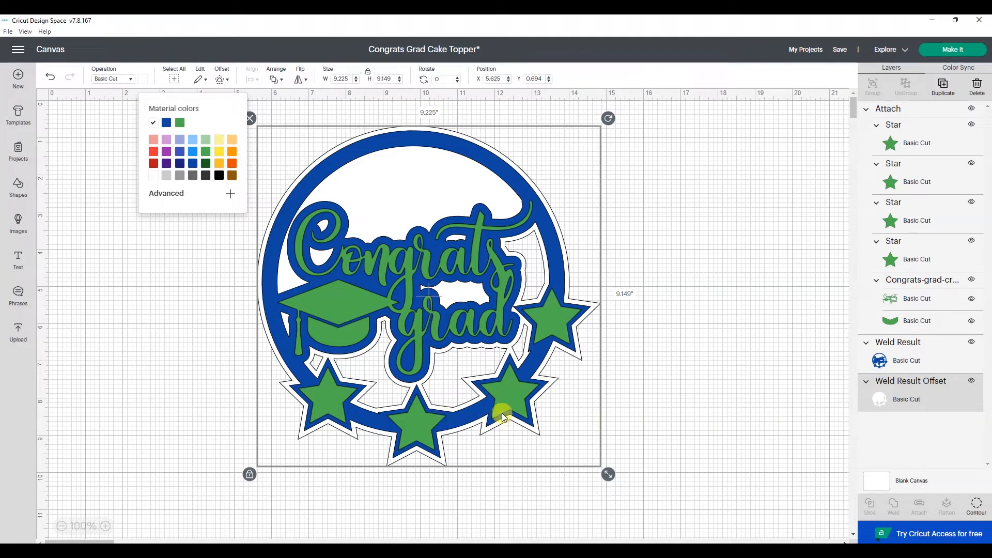
pyautogui.click(668, 390)
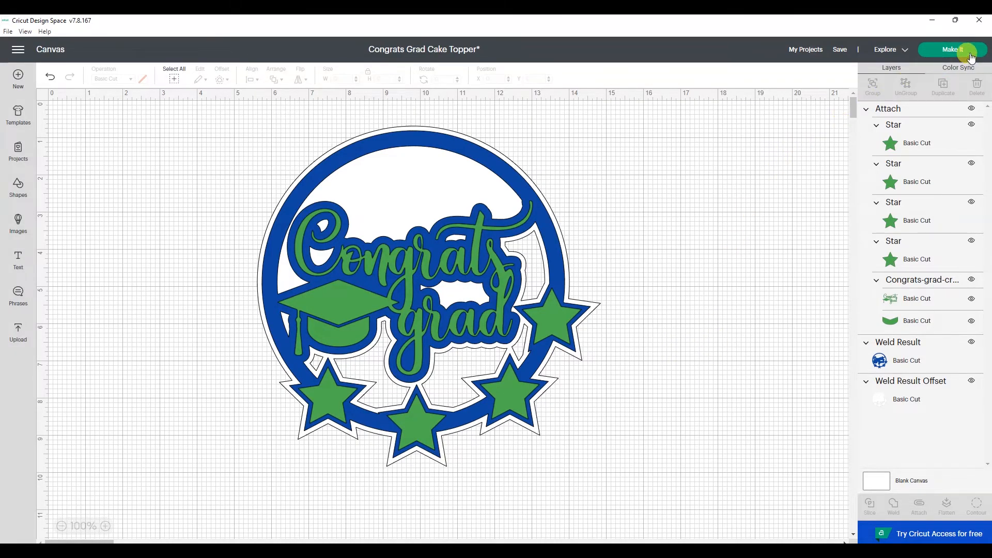
# Preview the white, green and blue cutting mats for the topper, and return to the canvas
pyautogui.click(967, 49)
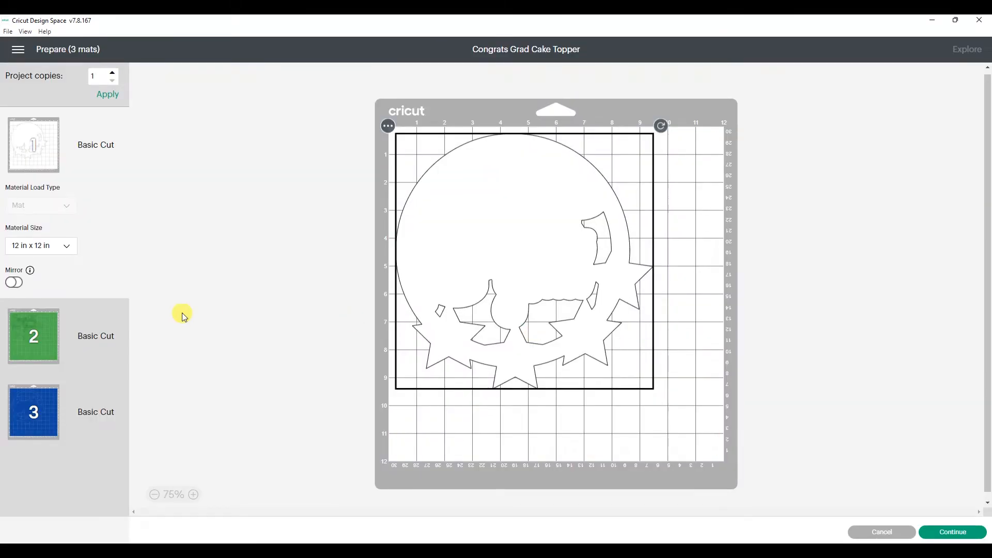
pyautogui.click(32, 336)
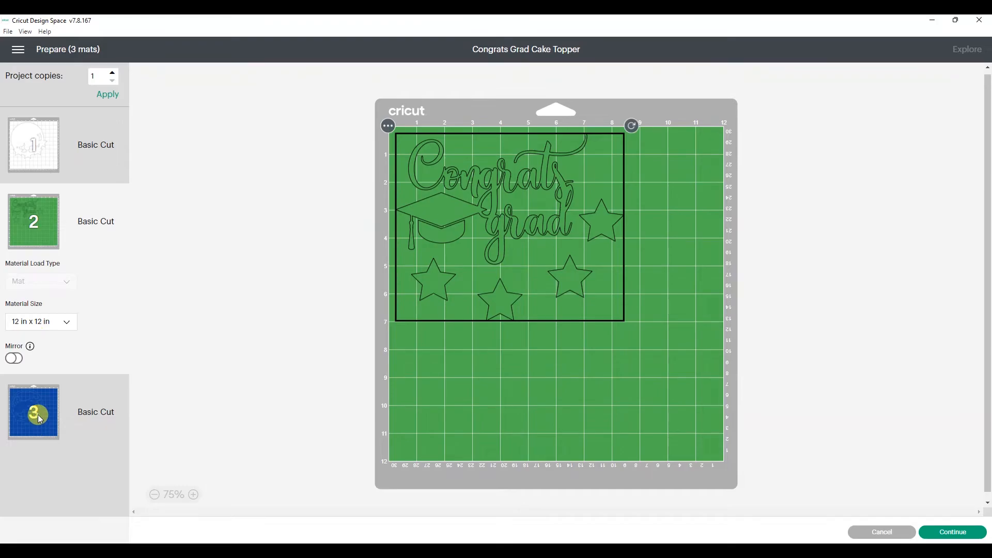
pyautogui.click(40, 420)
pyautogui.click(40, 164)
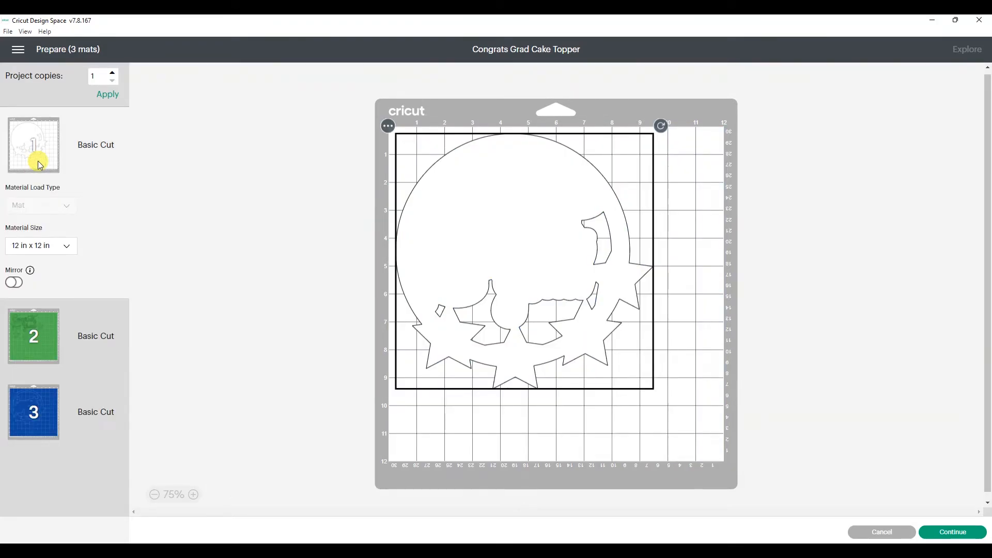
pyautogui.click(882, 533)
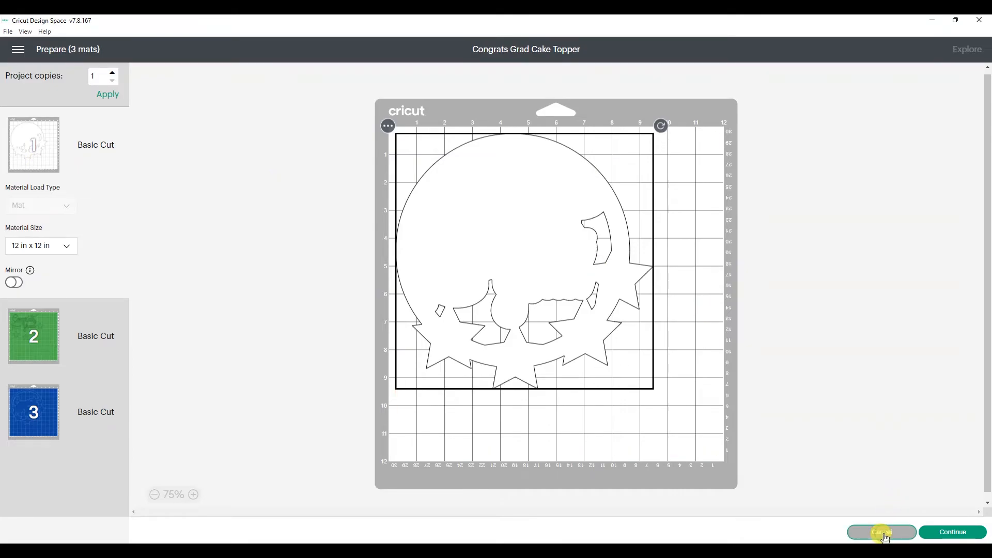